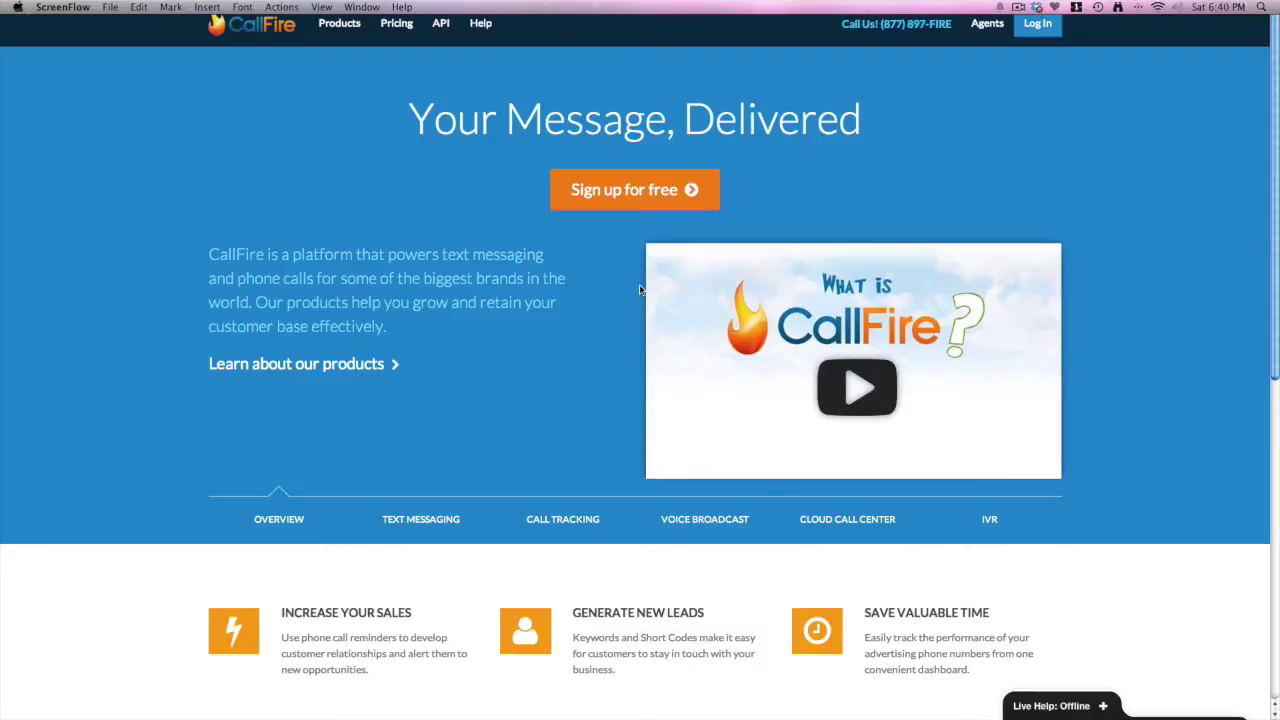
Open the pricing page and view the High Volume Plans: Everything, Platinum, Gold and Silver.
left_click(596, 192)
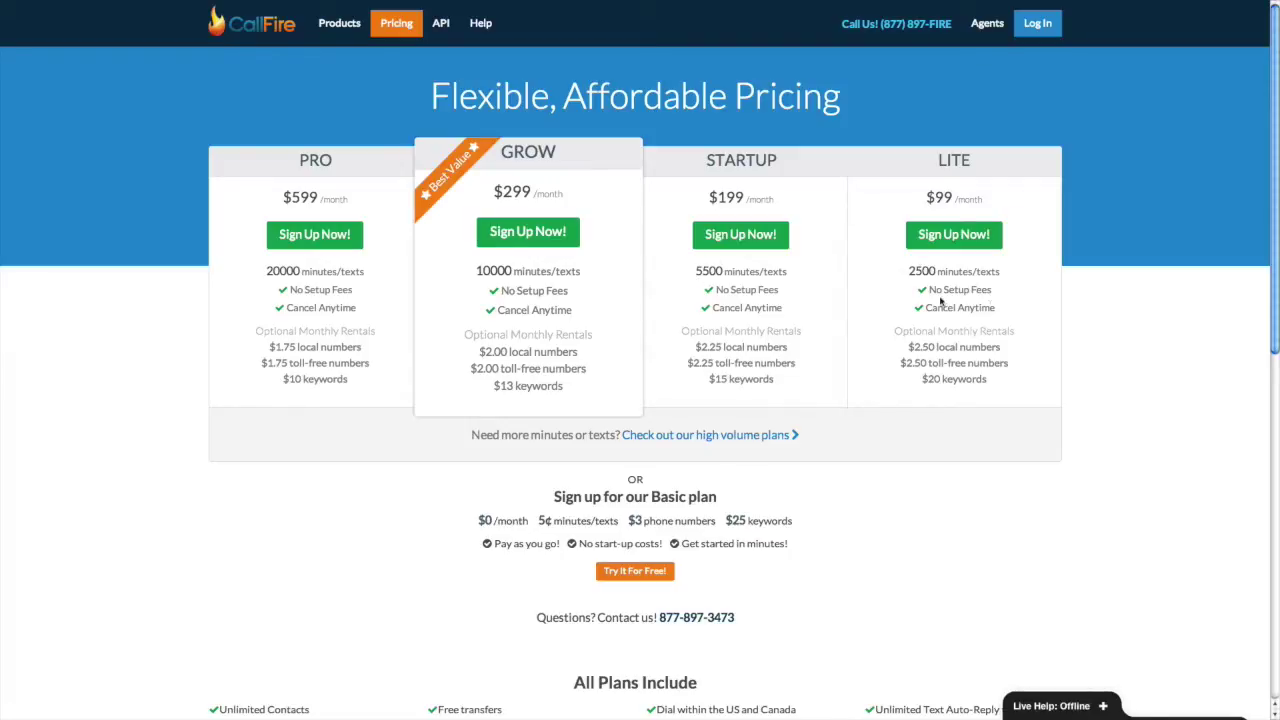
left_click(662, 437)
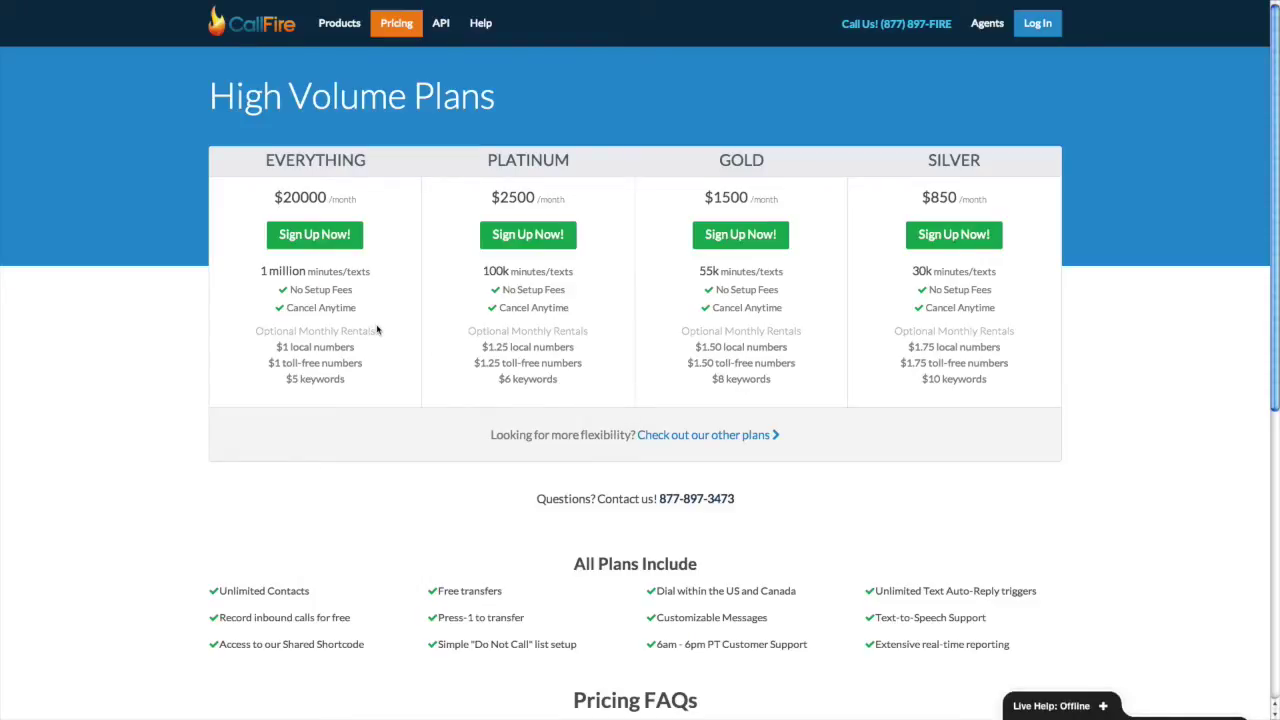
Return to the standard plans and begin the free Basic plan sign-up.
left_click(697, 436)
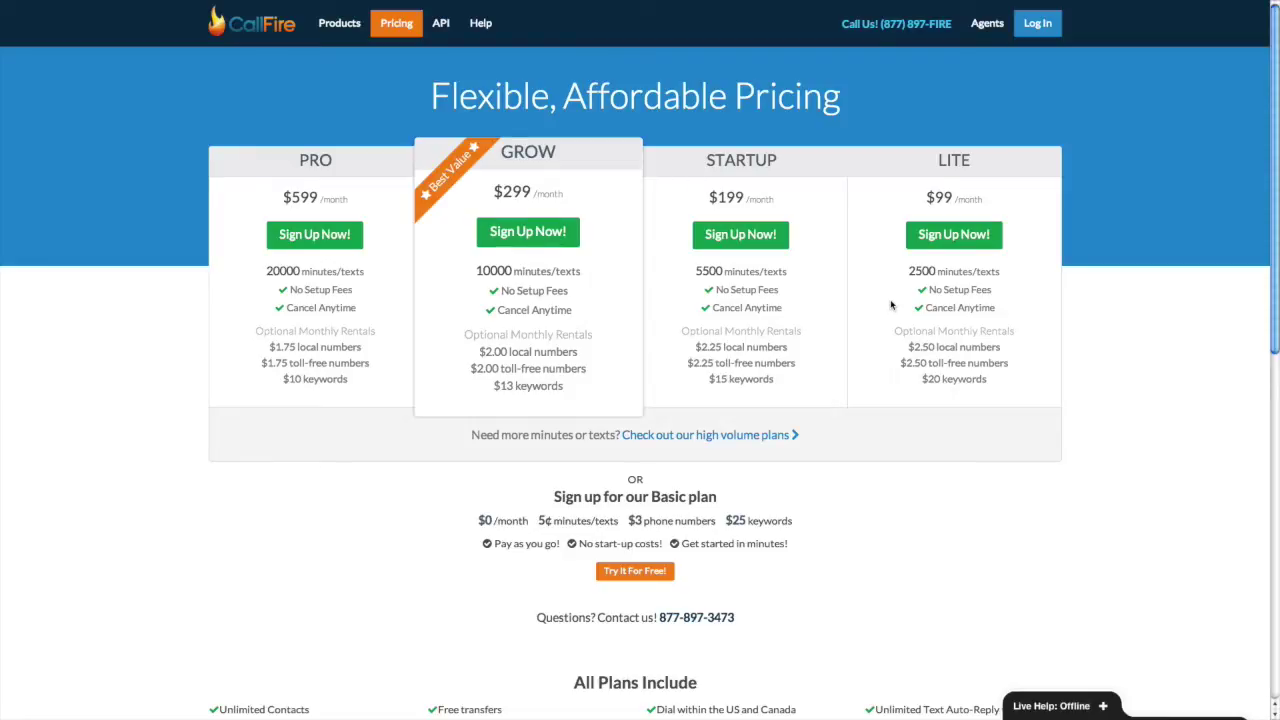
left_click(644, 571)
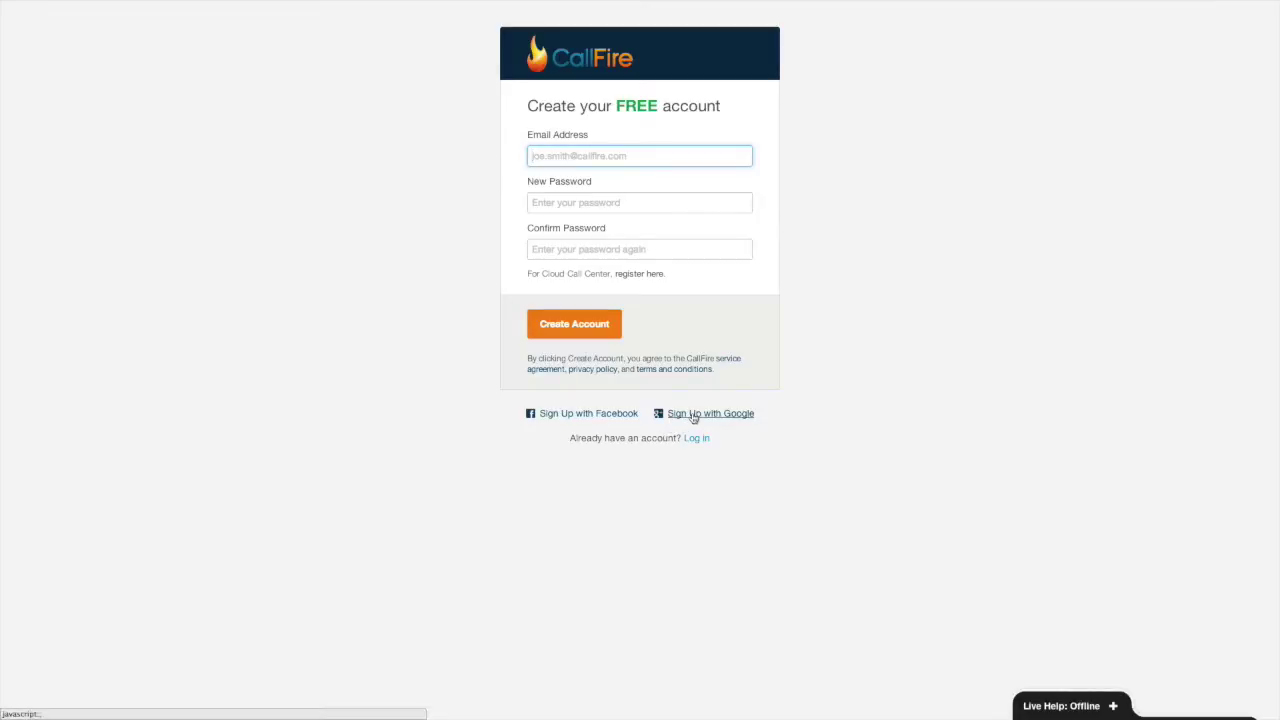
Log in with the saved account e-mail and the account password, then start creating a campaign.
left_click(694, 439)
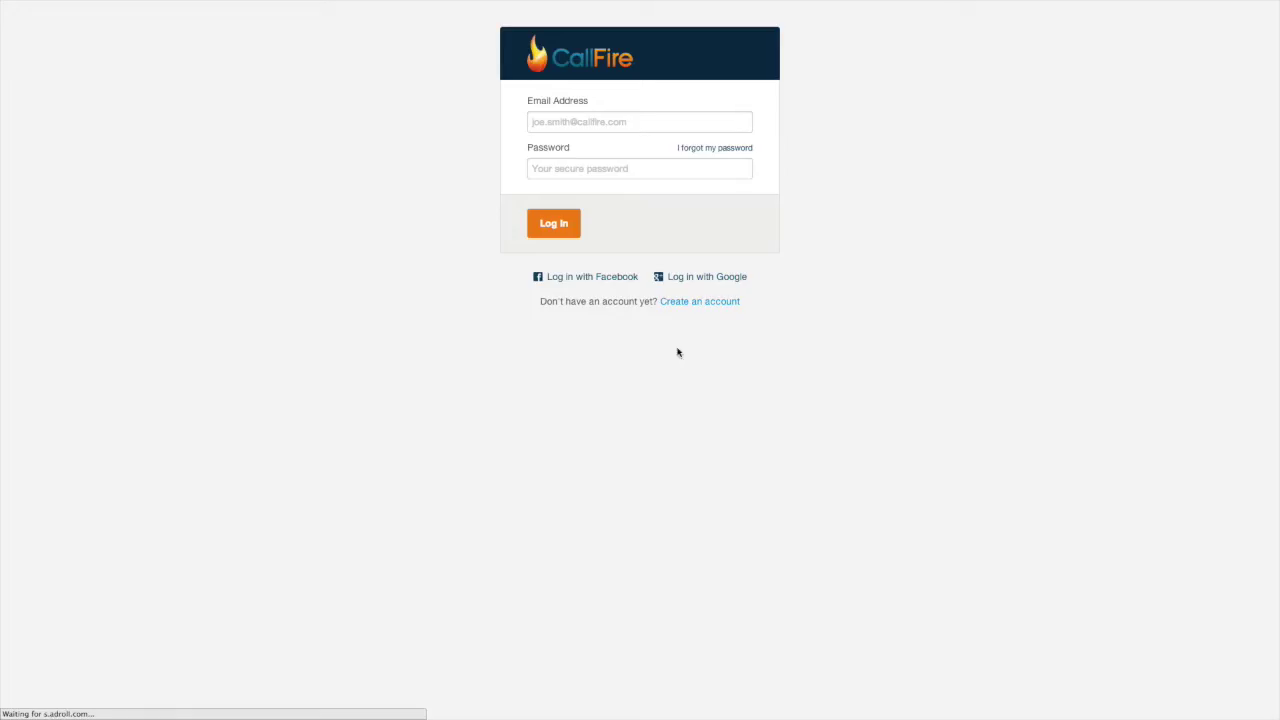
type("j")
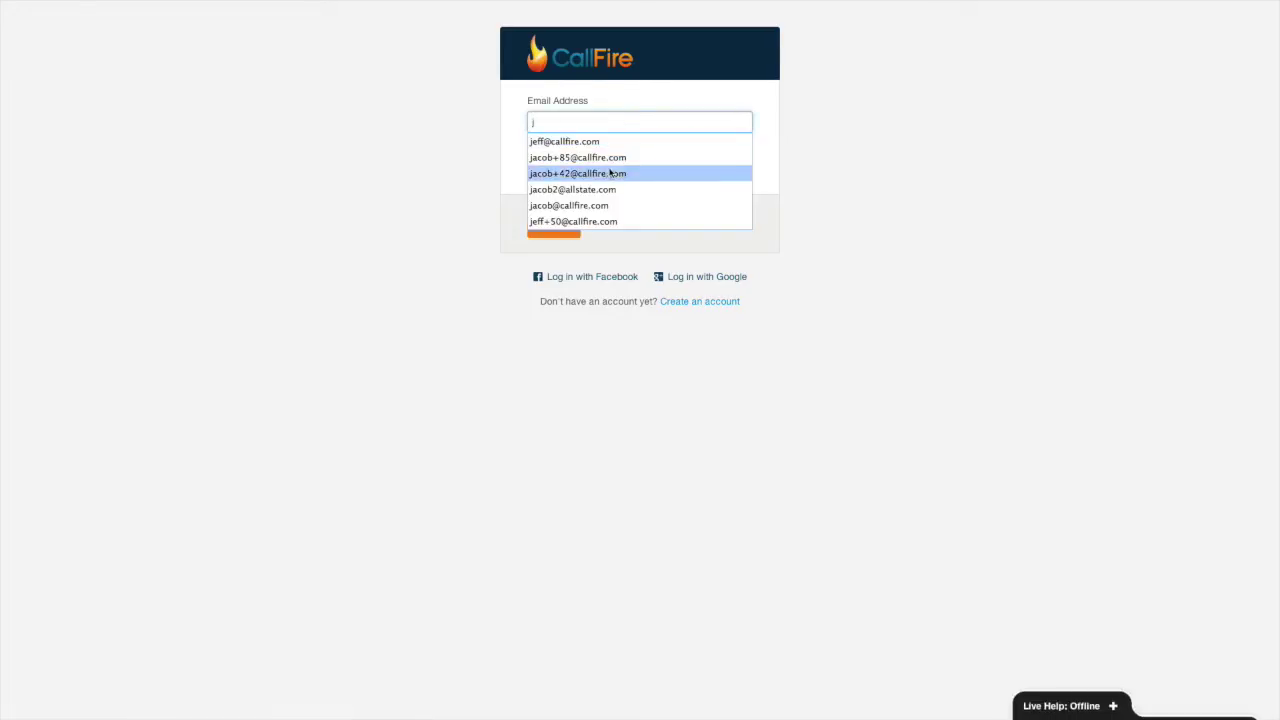
left_click(604, 171)
left_click(604, 171)
type("********")
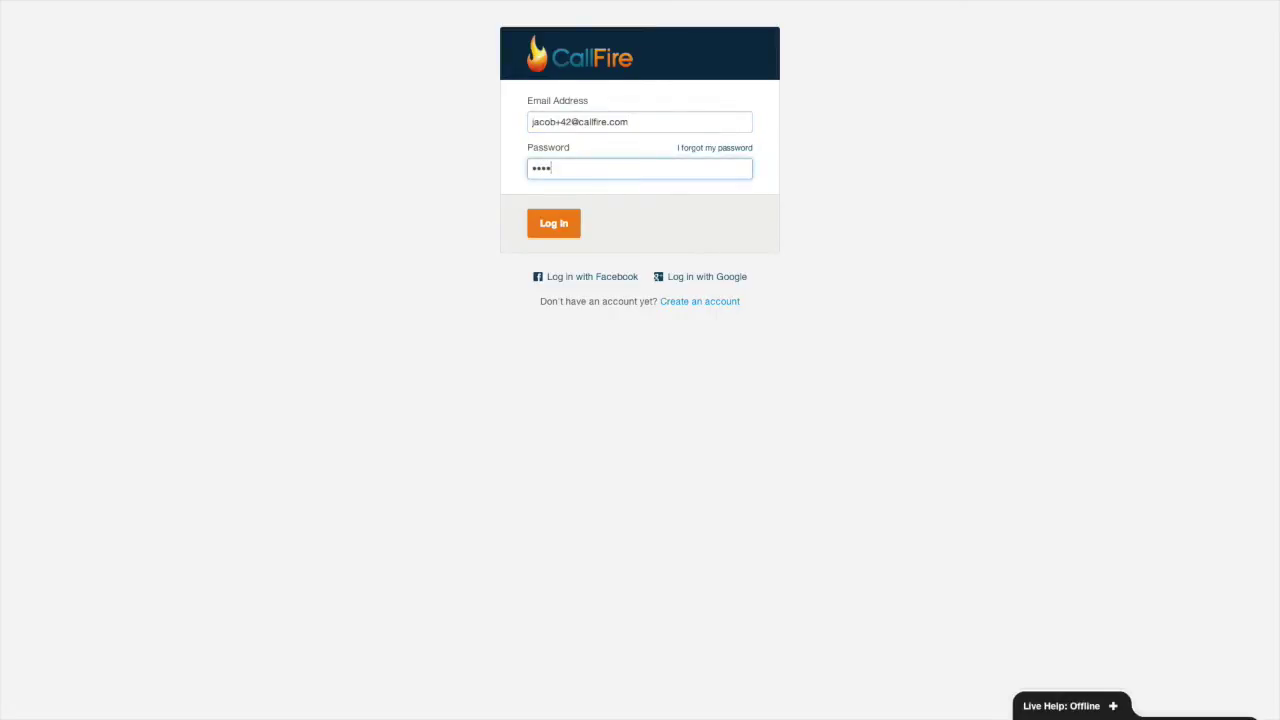
key("Return")
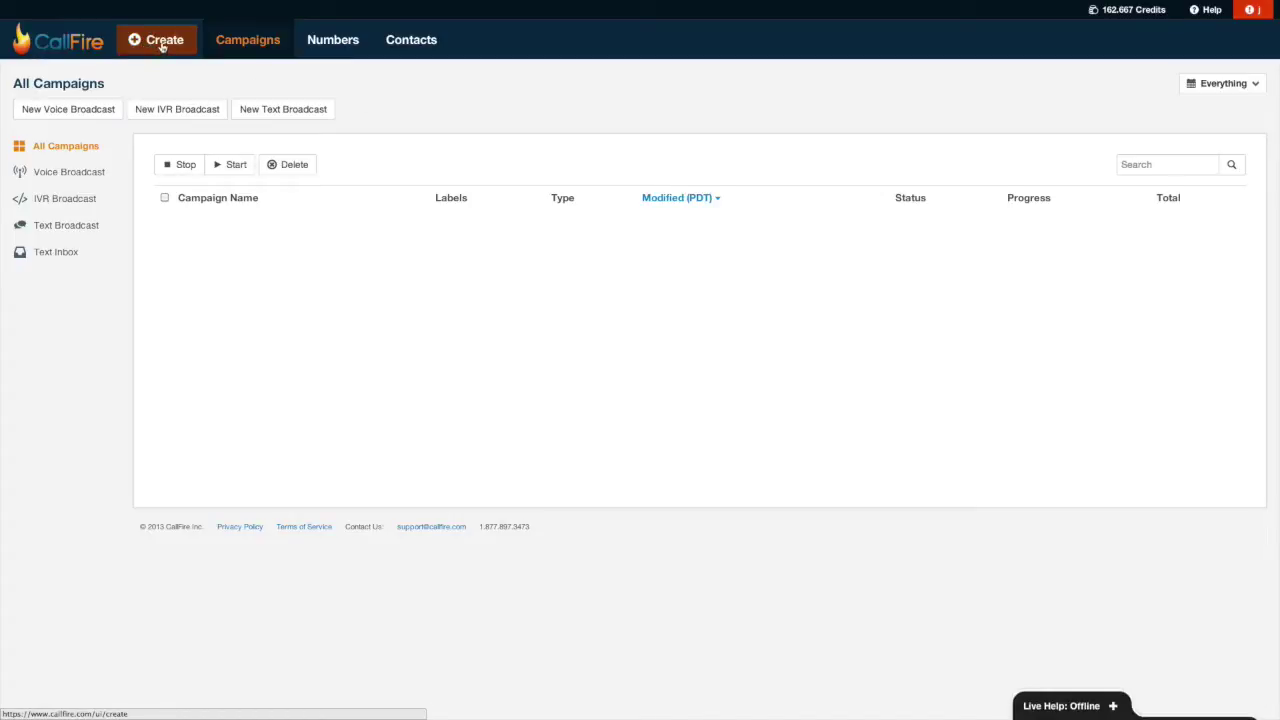
left_click(161, 47)
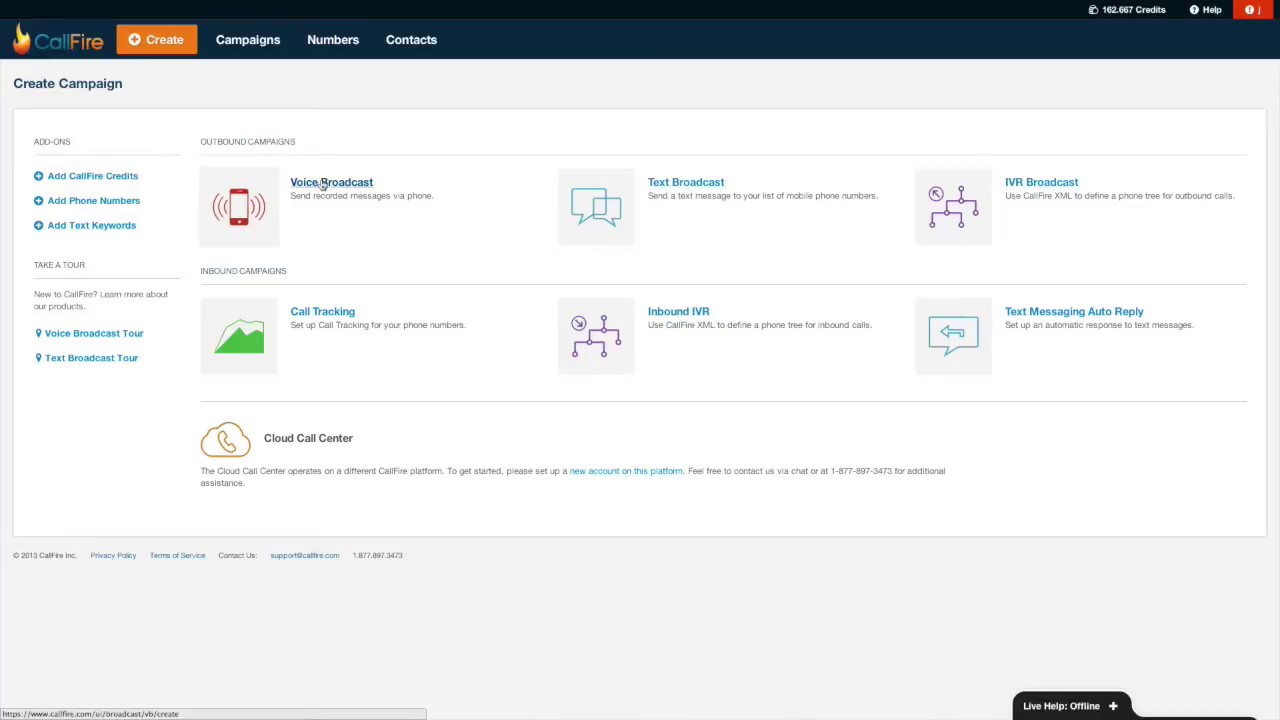
Choose Voice Broadcast as the new outbound campaign type.
left_click(322, 184)
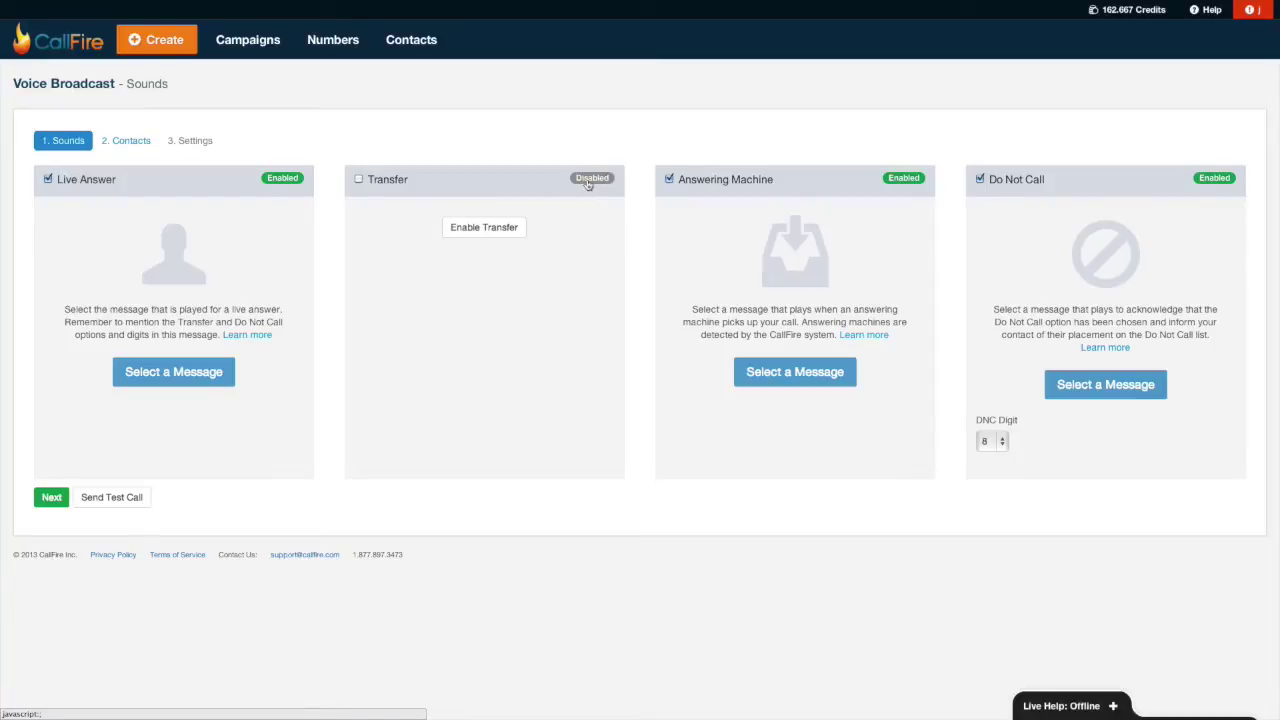
left_click(590, 180)
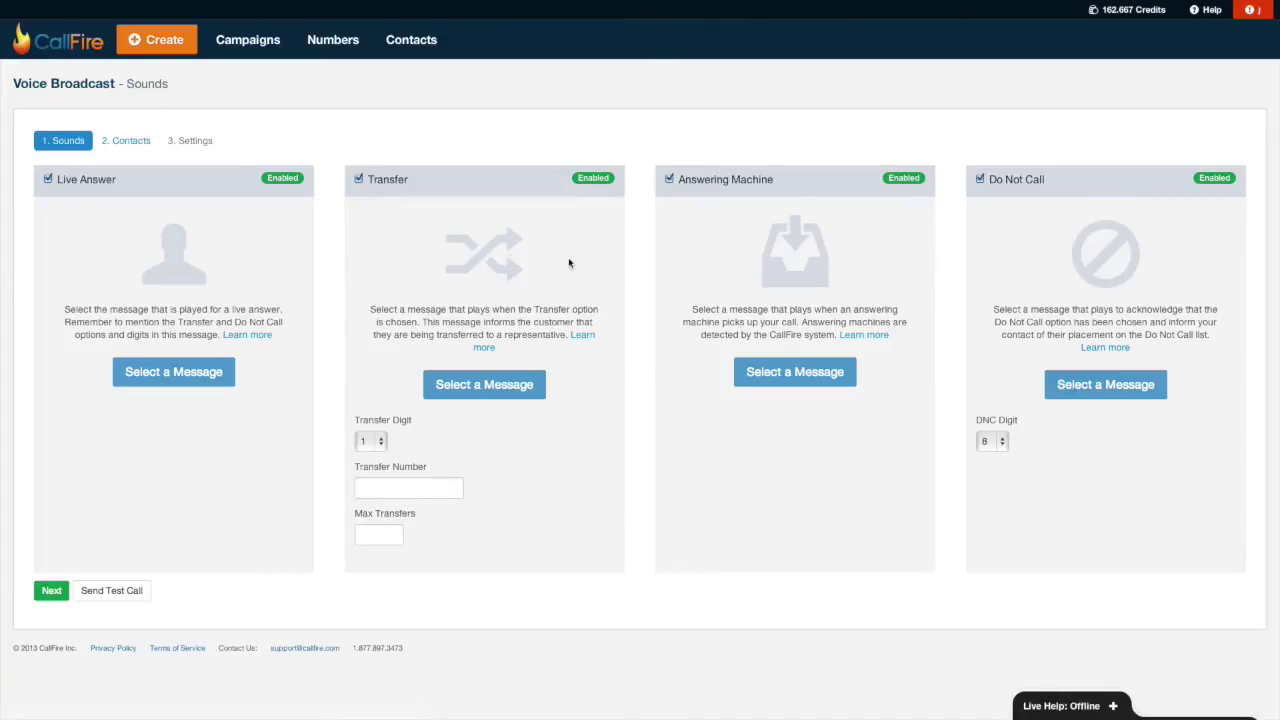
Choose to create a new message for the Live Answer sound.
left_click(189, 379)
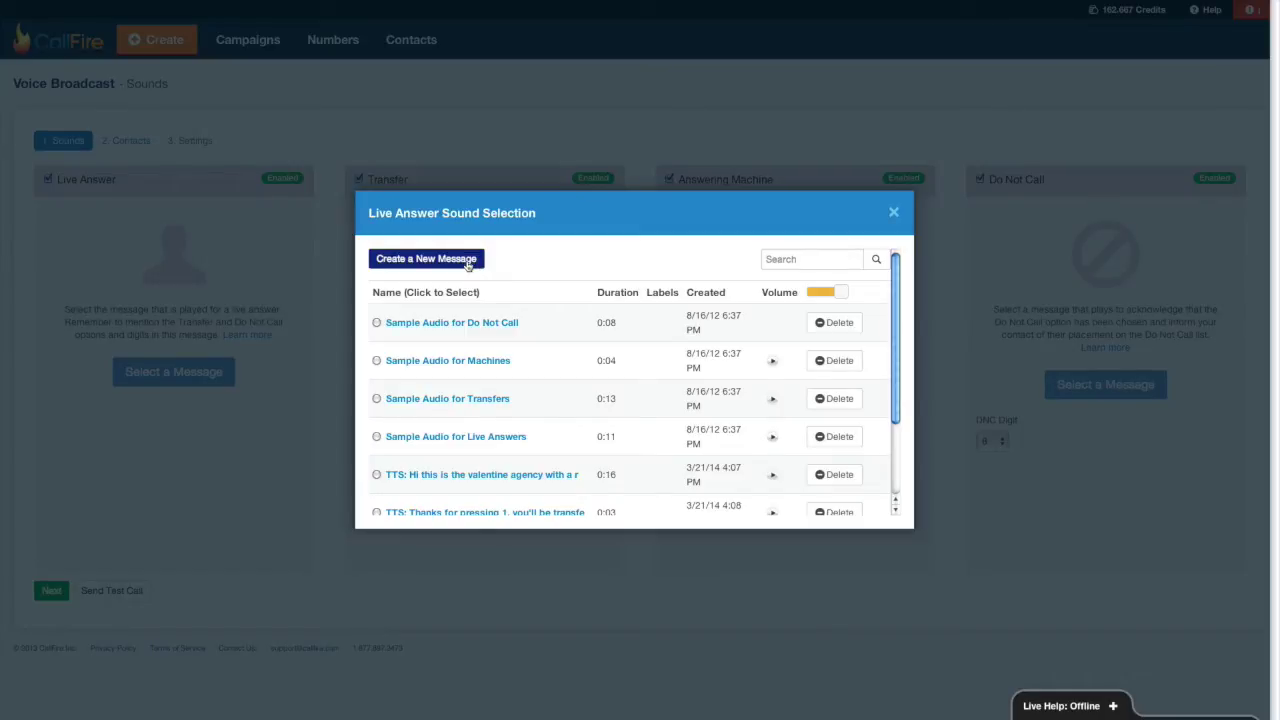
left_click(467, 262)
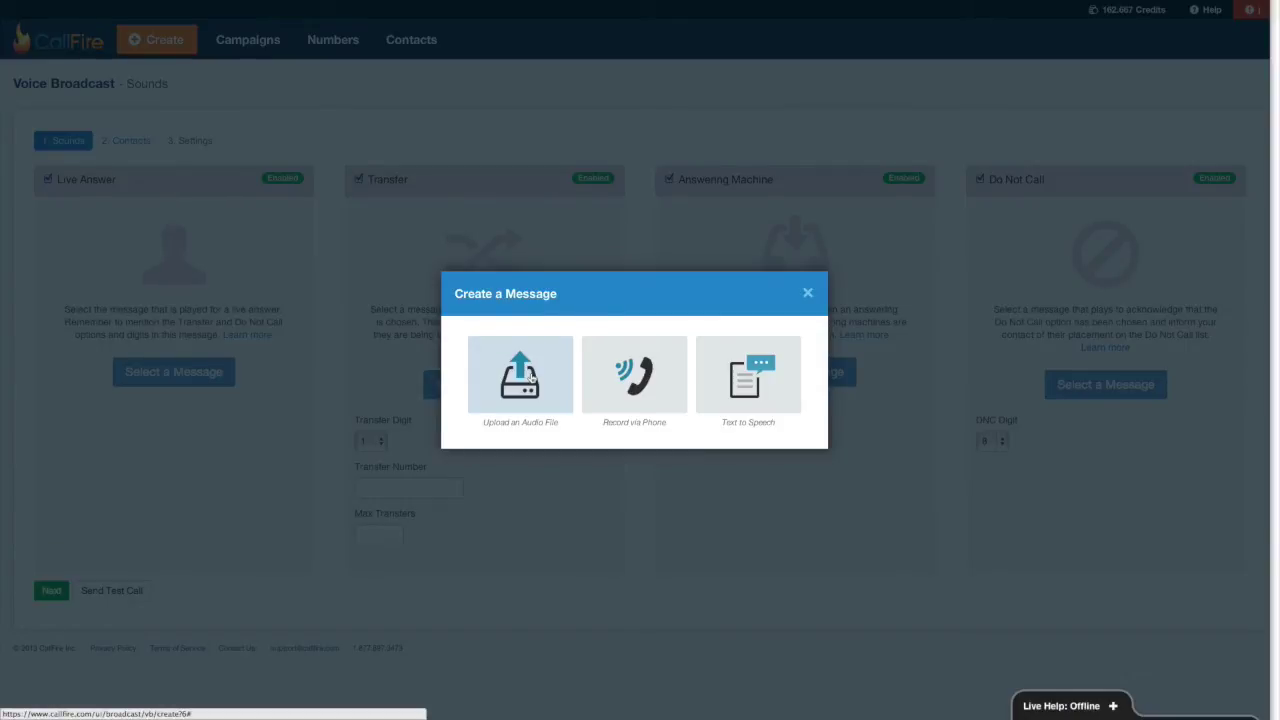
Start a phone recording for the live-answer message, then cancel it without calling.
left_click(637, 371)
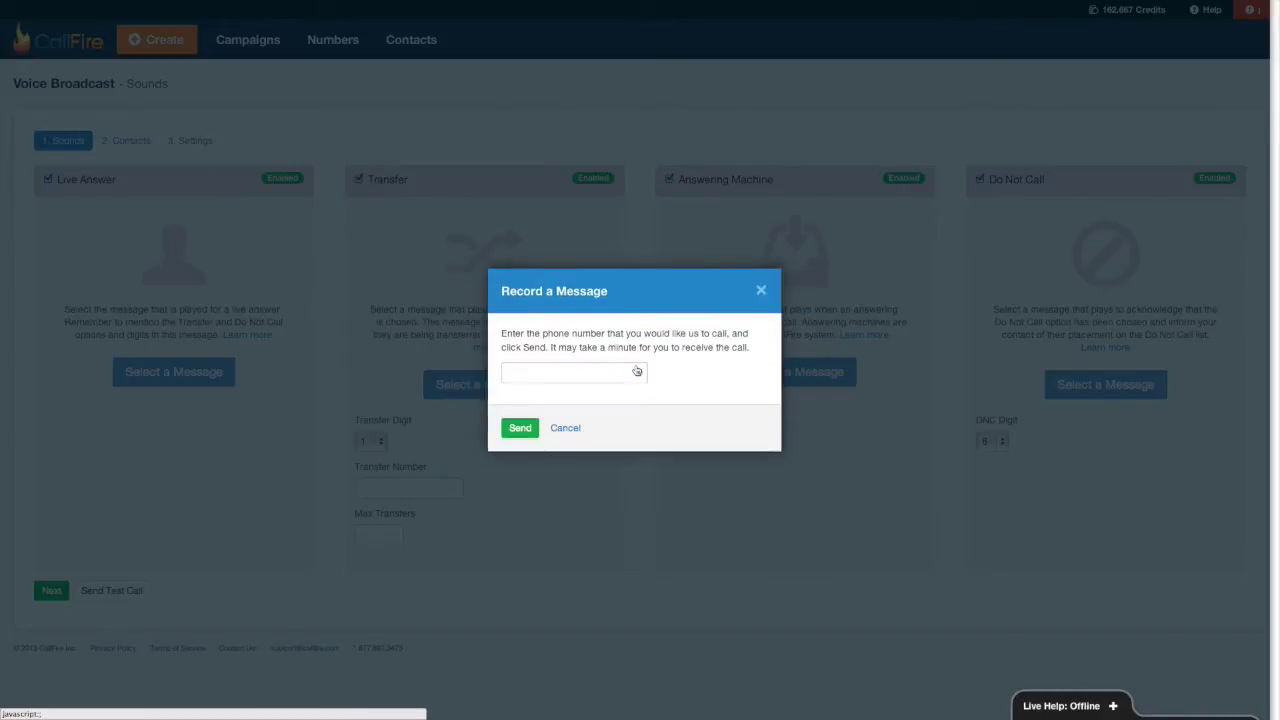
left_click(600, 370)
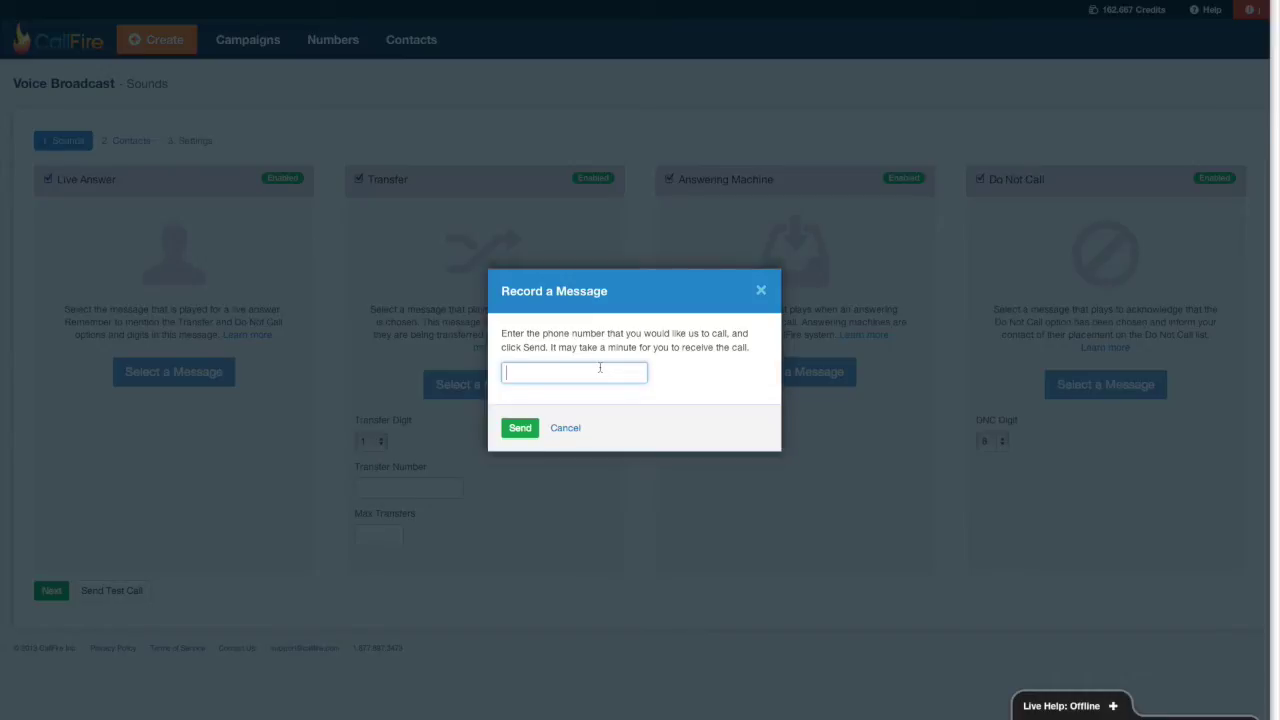
left_click(562, 428)
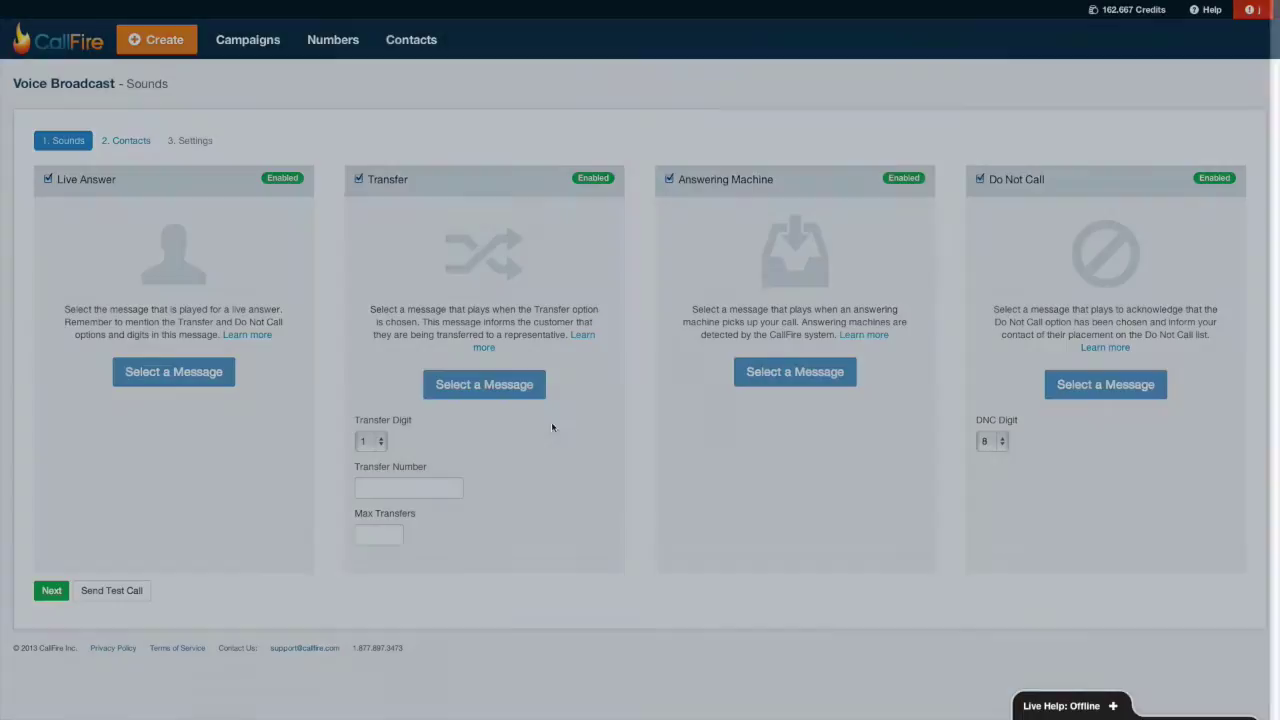
Create a new Live Answer text-to-speech message using the Beth (English) voice.
left_click(188, 373)
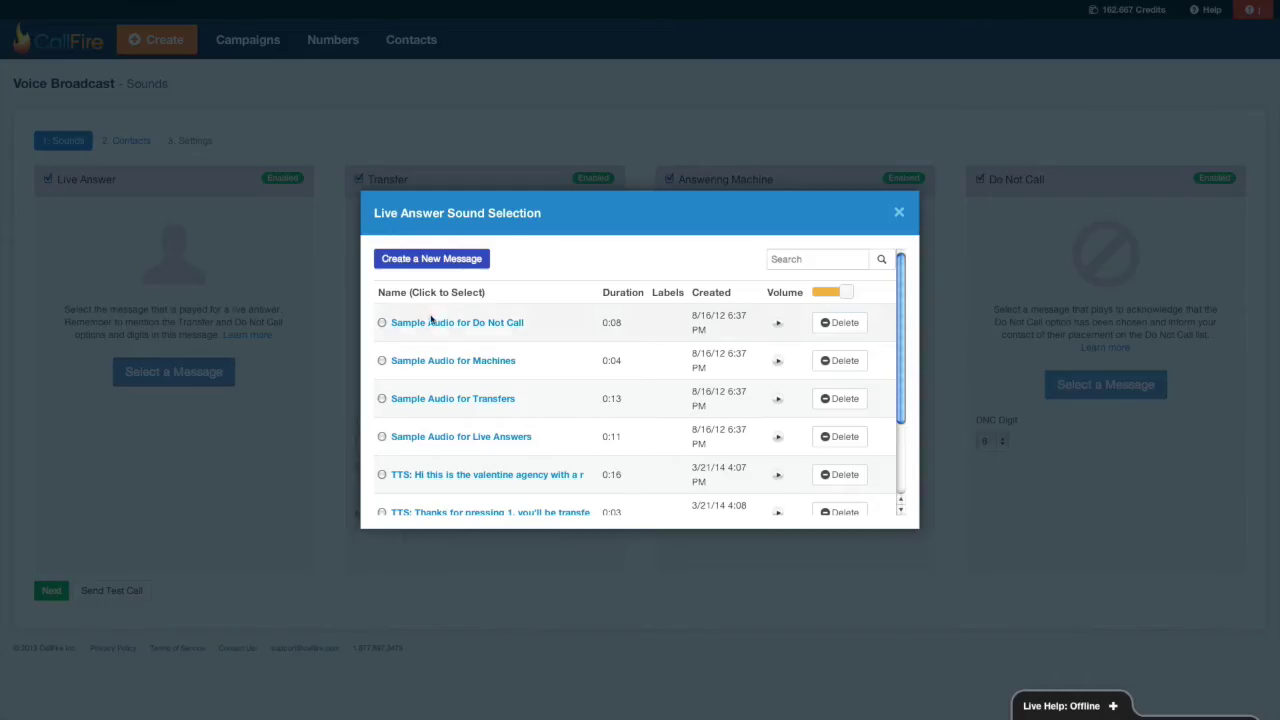
left_click(456, 259)
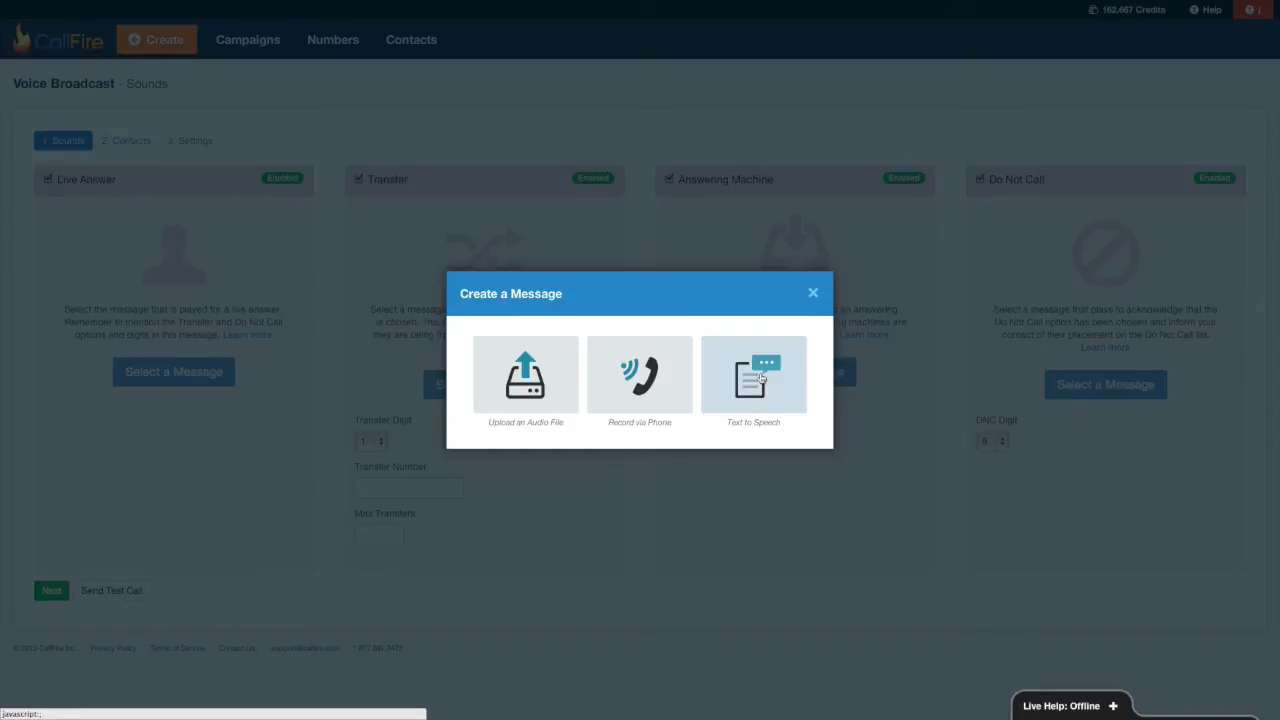
left_click(762, 377)
left_click(597, 411)
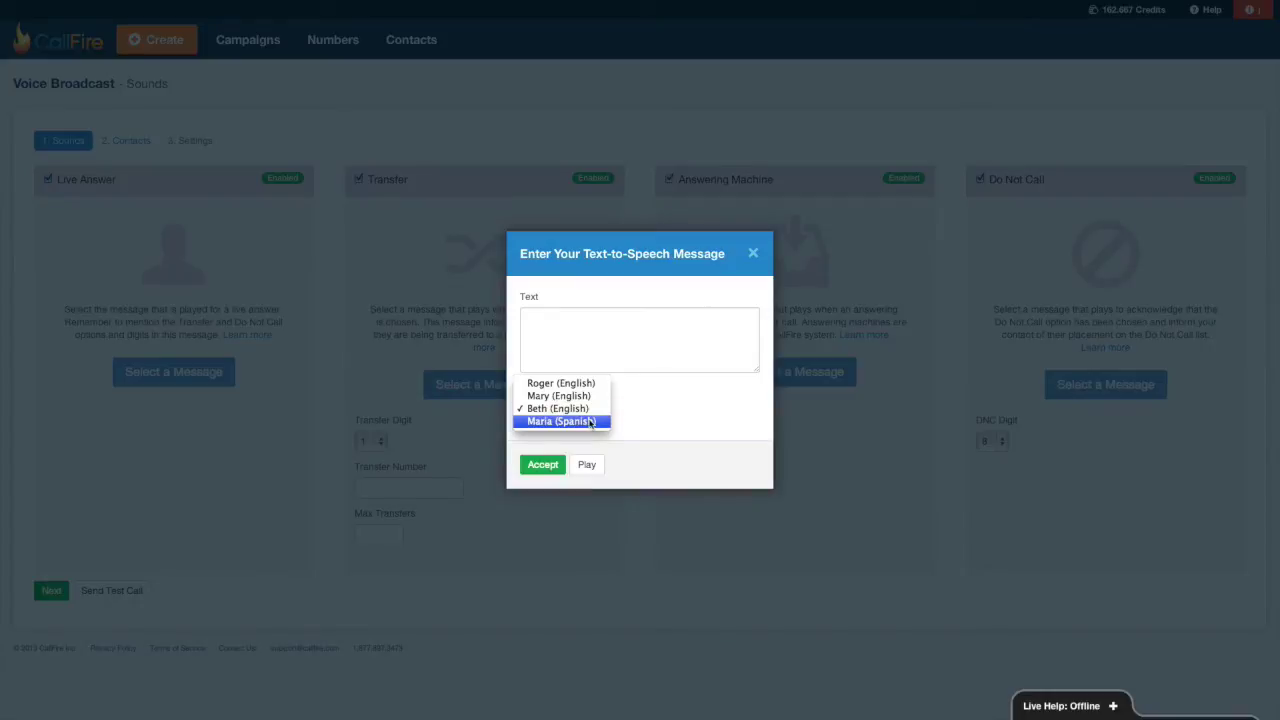
left_click(586, 322)
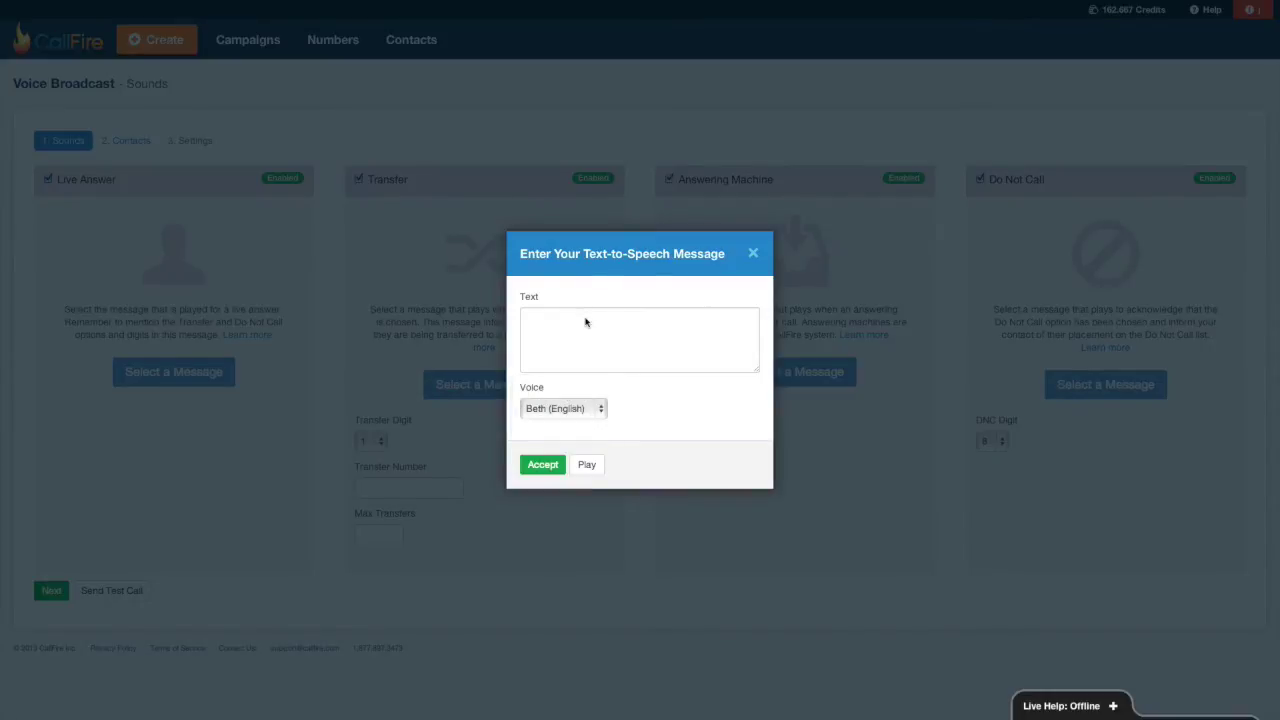
left_click(586, 328)
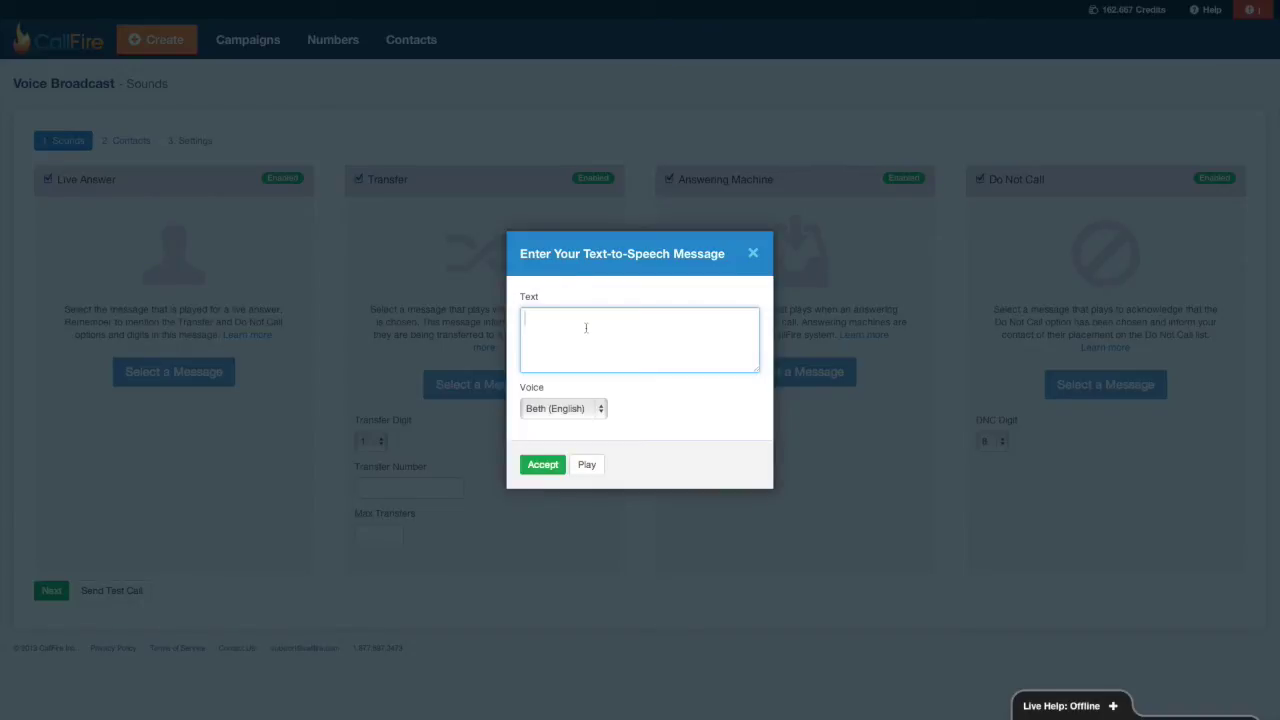
Select the Live message script in Notepad and return to the message text field.
key("super+Tab")
key("super+Tab")
key("super+Tab")
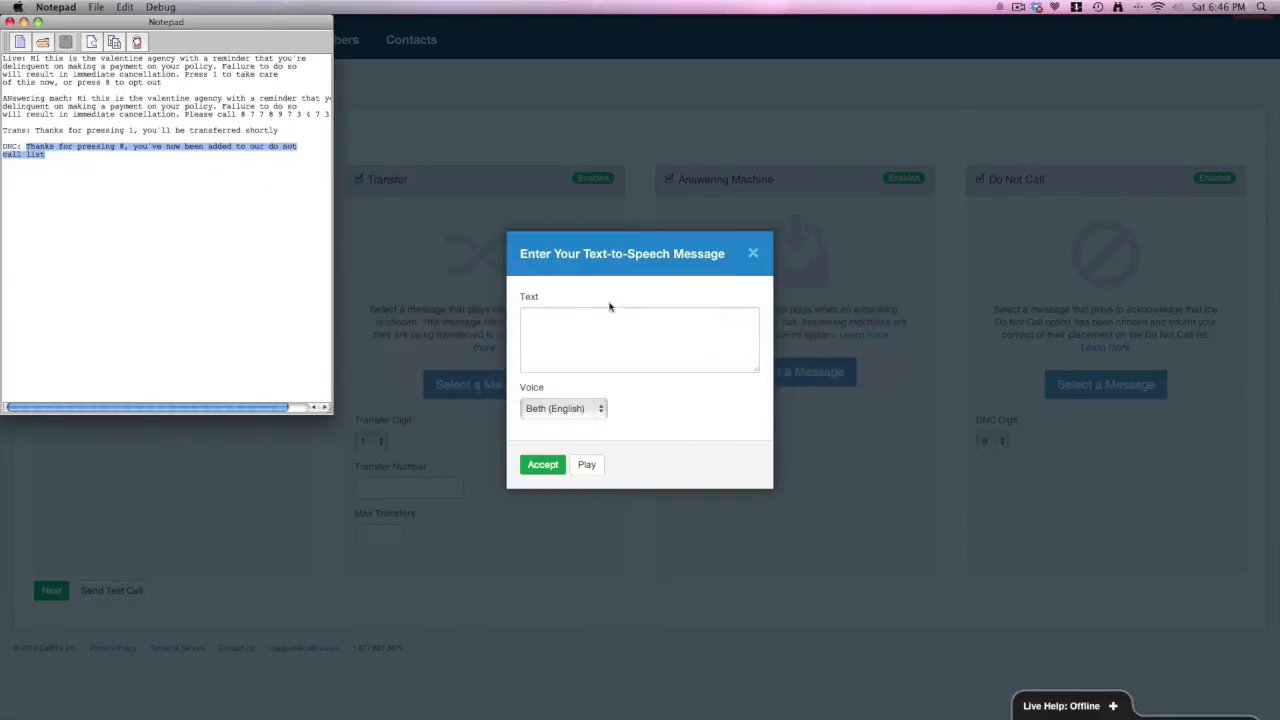
left_click_drag(170, 83, 30, 60)
key("super+c")
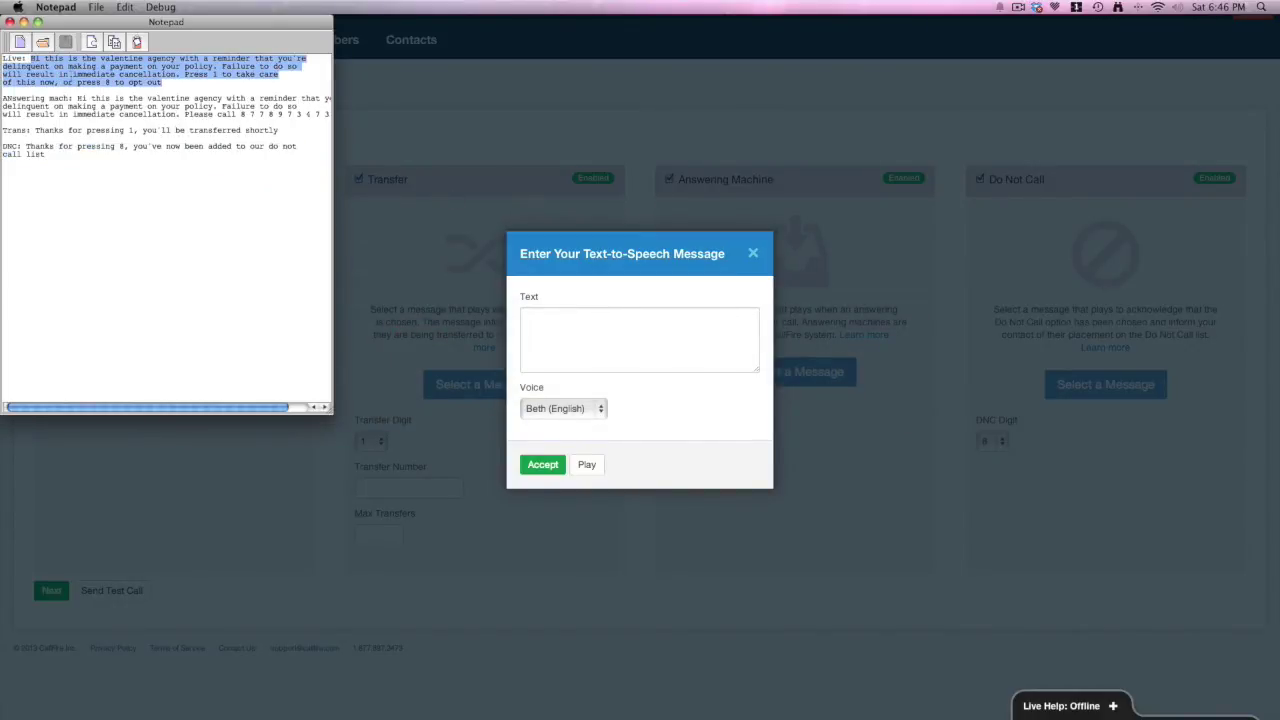
left_click(623, 334)
Save the pasted valentine agency reminder for Live Answer; use 'Thanks for pressing 1' for Transfer.
key("super+v")
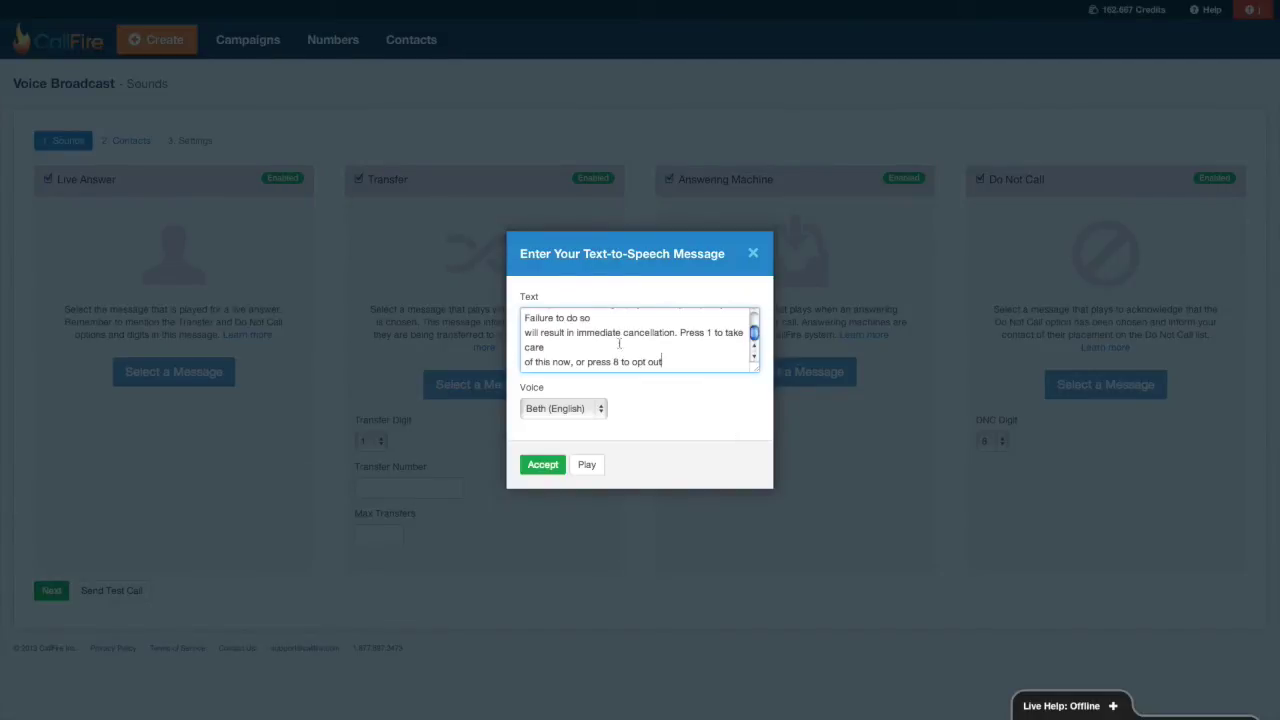
left_click(540, 466)
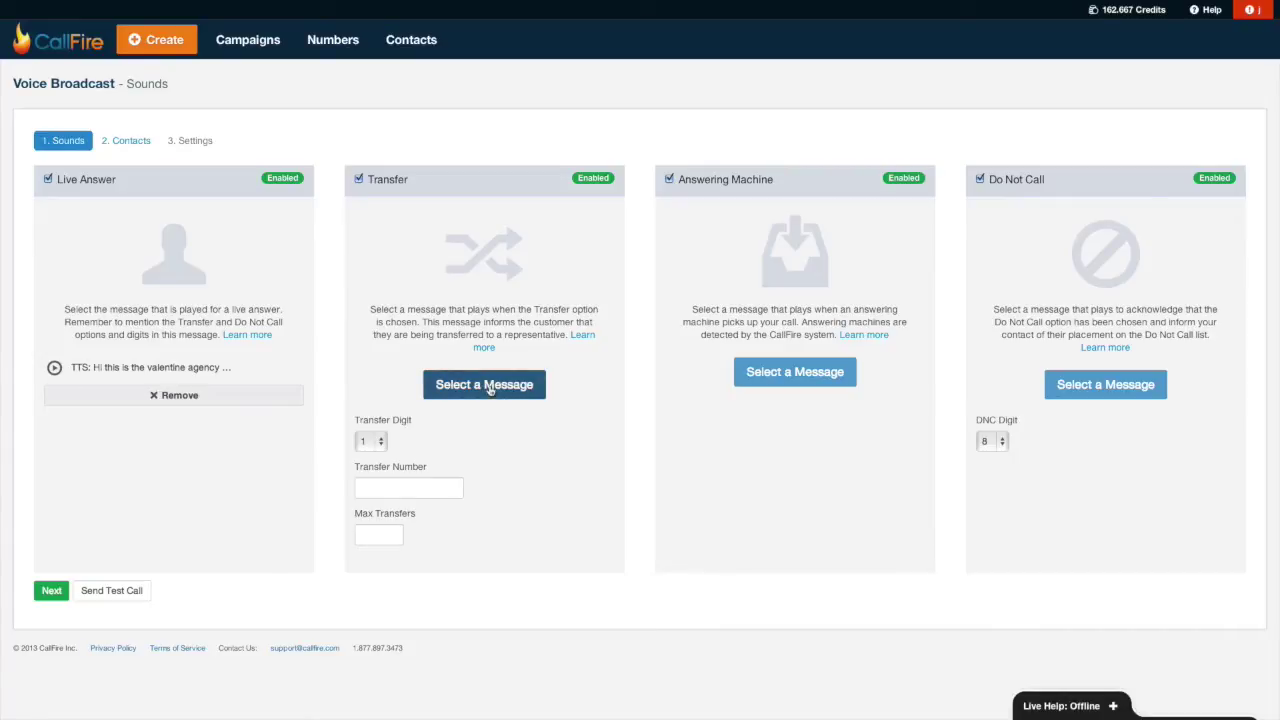
left_click(490, 390)
scroll(491, 397, "down", 3)
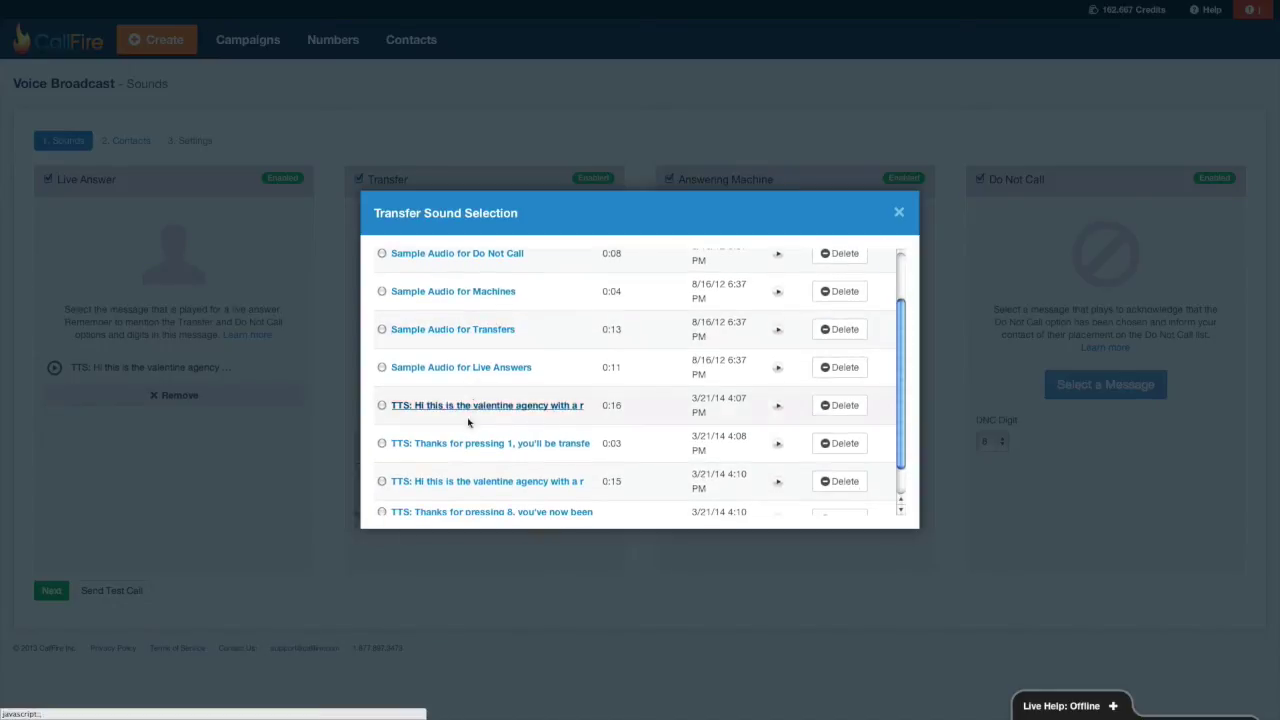
left_click(474, 446)
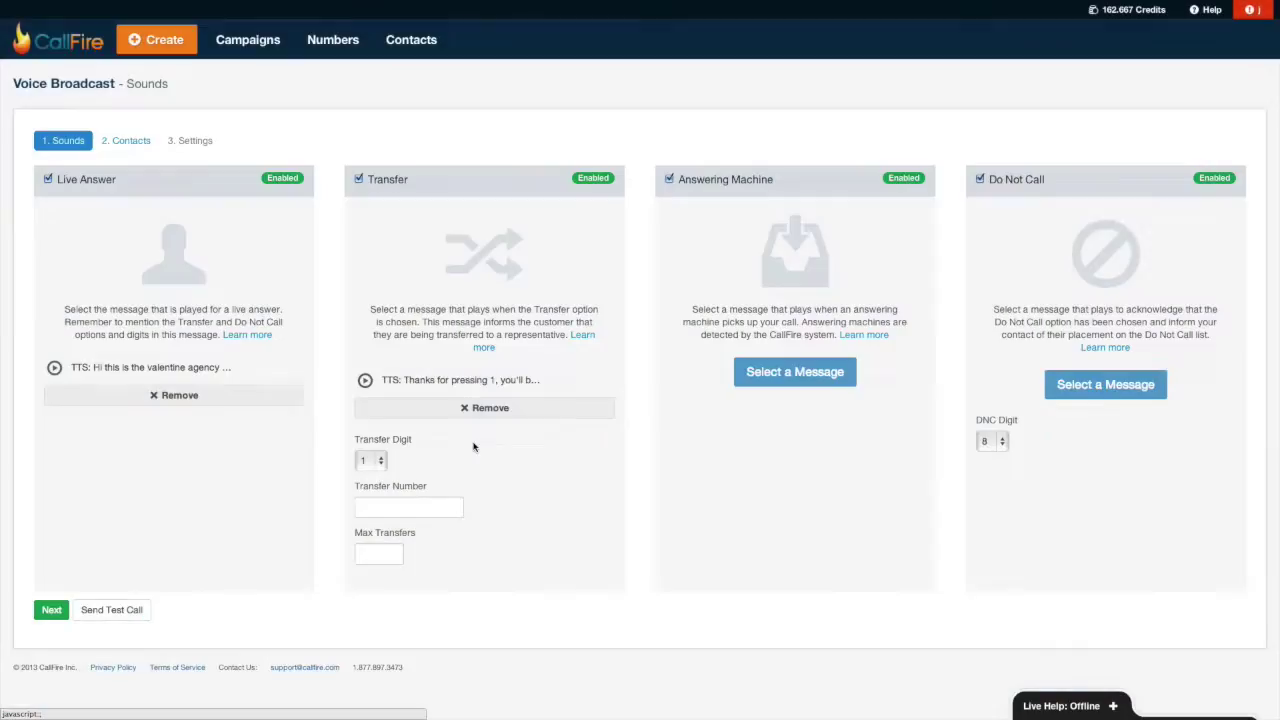
Set the transfer number to the suggested CallFire support line and Max Transfers to 2.
left_click(391, 510)
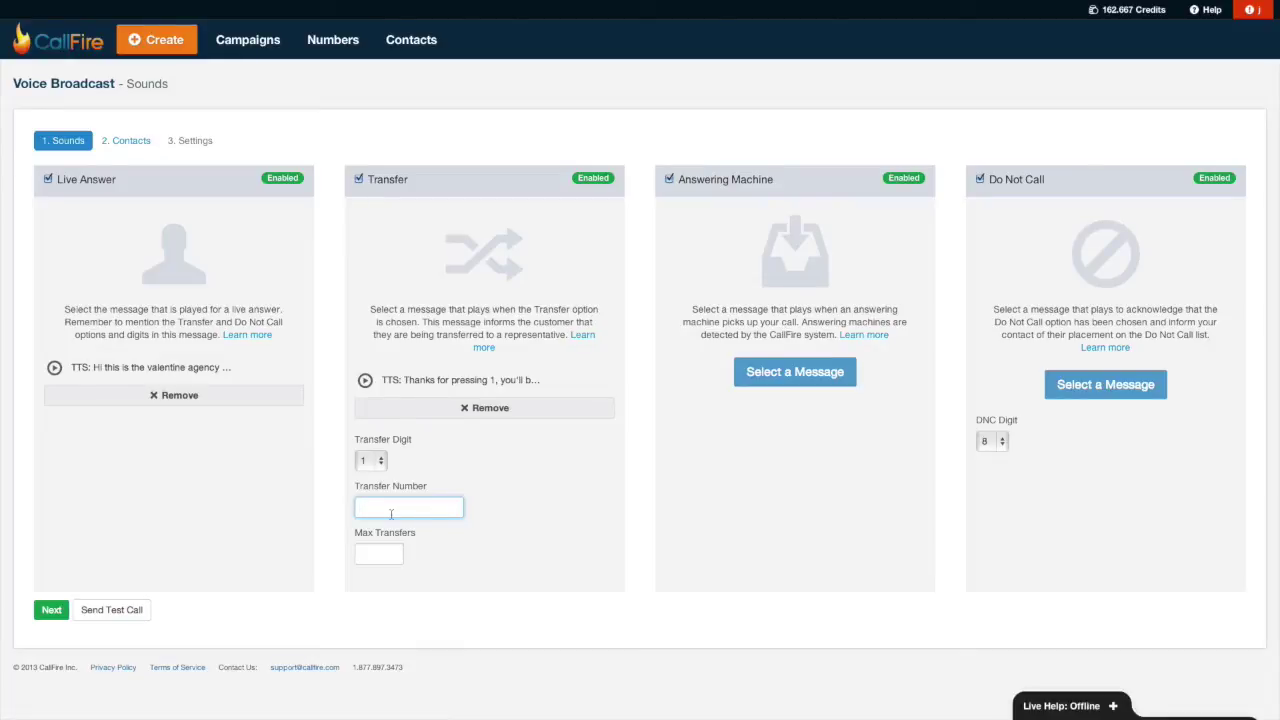
type("8")
left_click(412, 527)
left_click(377, 556)
type("2")
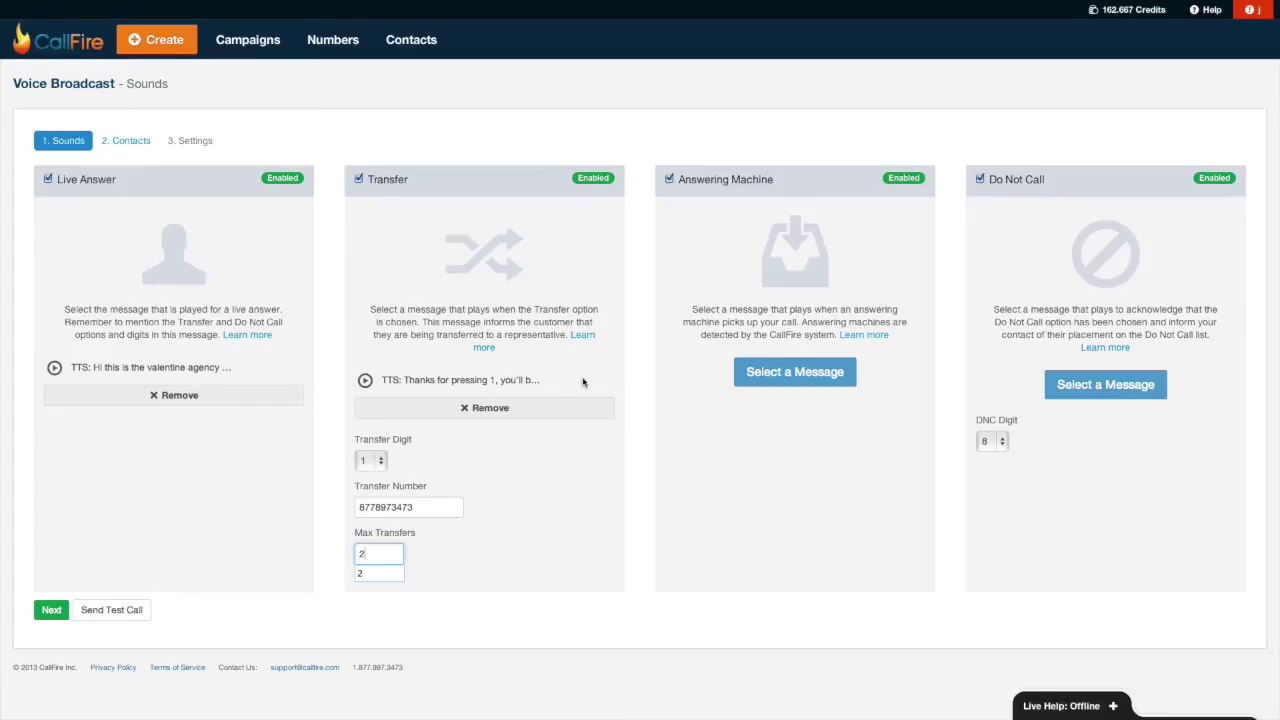
left_click(767, 446)
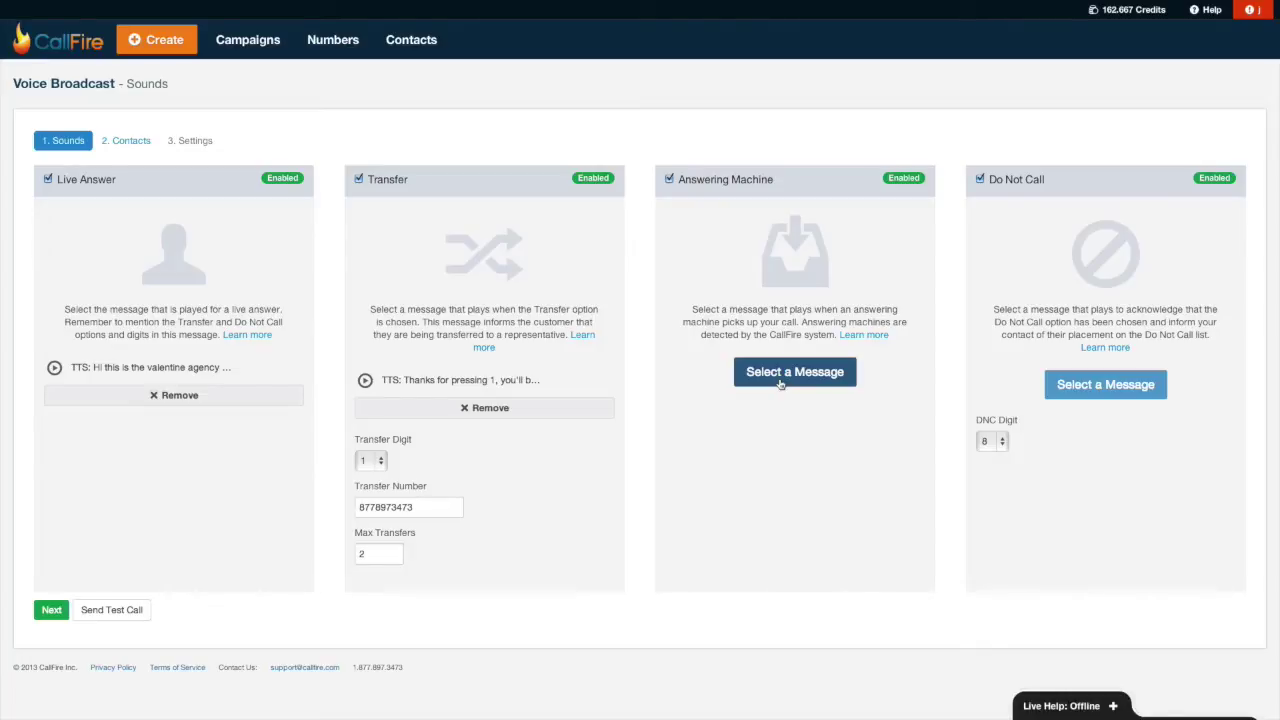
left_click(780, 383)
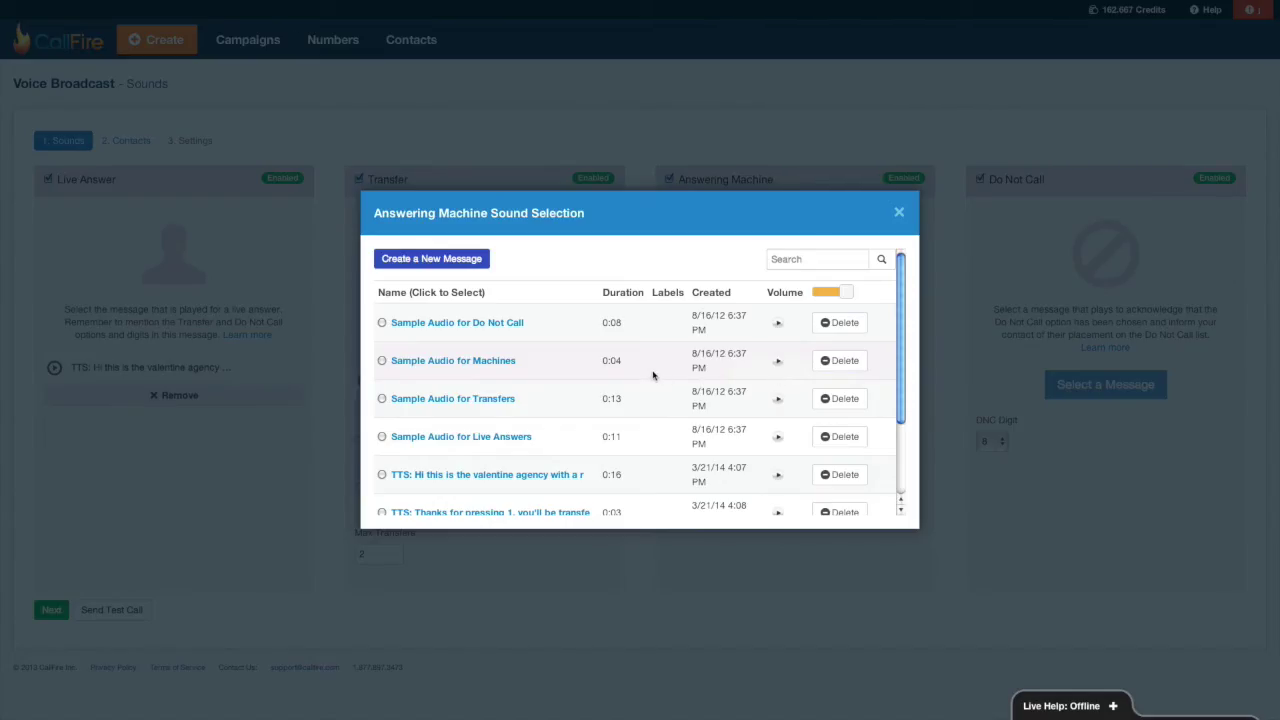
Use the valentine agency greeting for Answering Machine and 'Thanks for pressing 8' for Do Not Call.
scroll(635, 375, "down", 2)
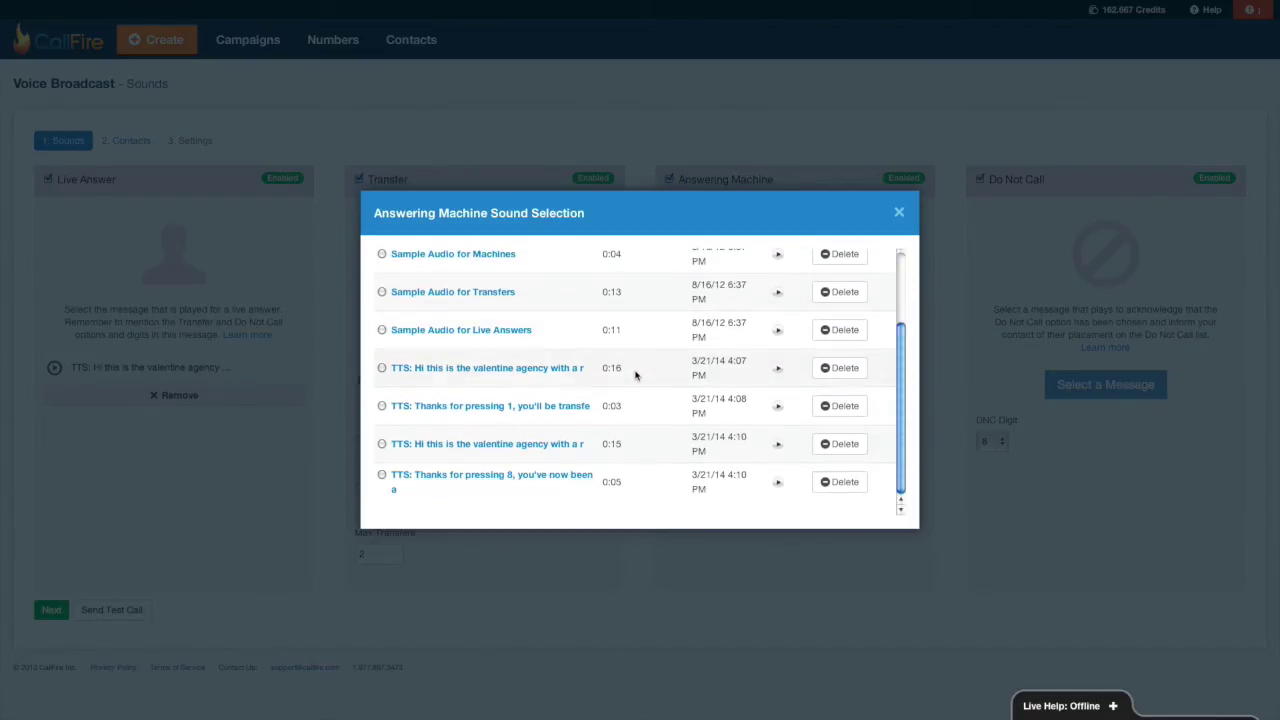
left_click(517, 444)
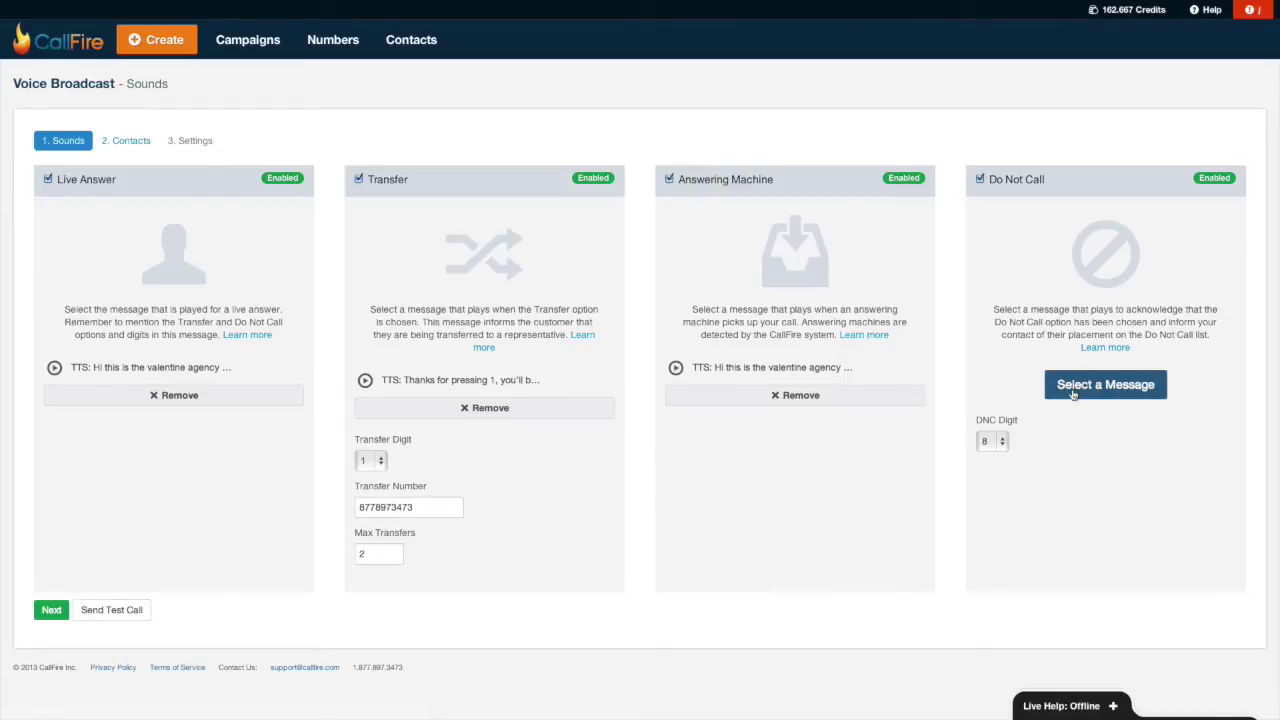
left_click(1072, 393)
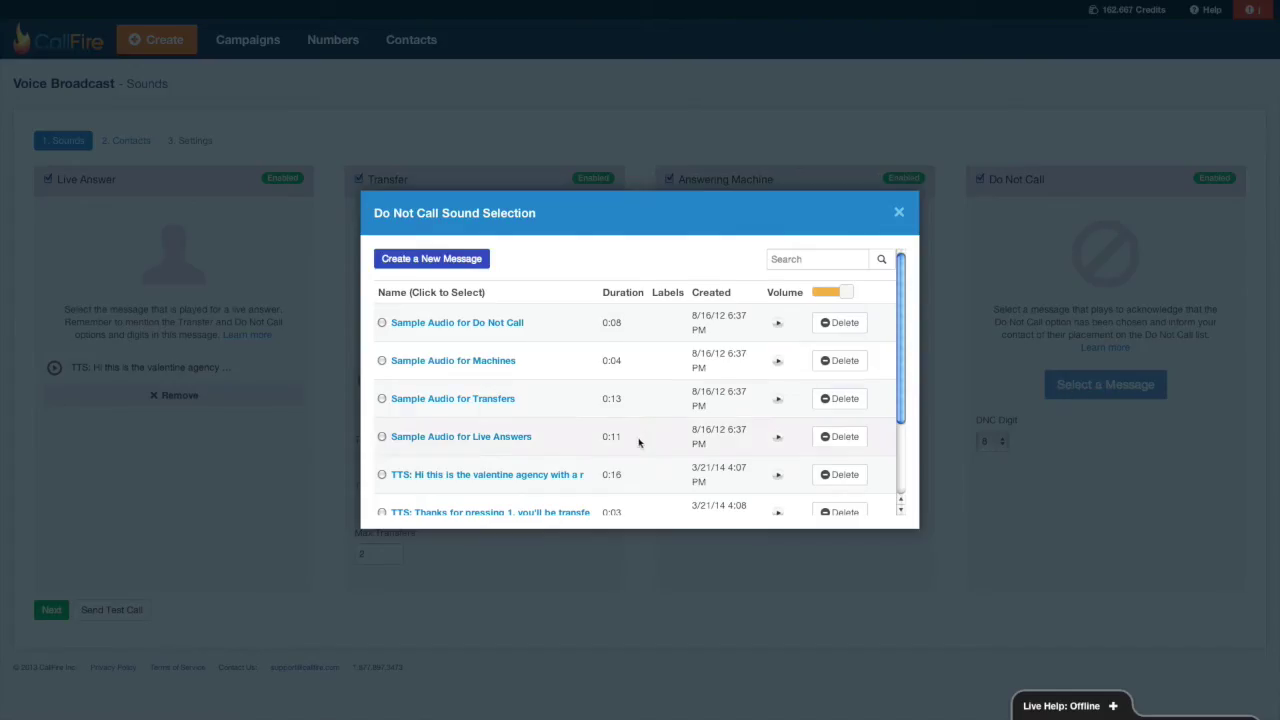
scroll(620, 445, "down", 2)
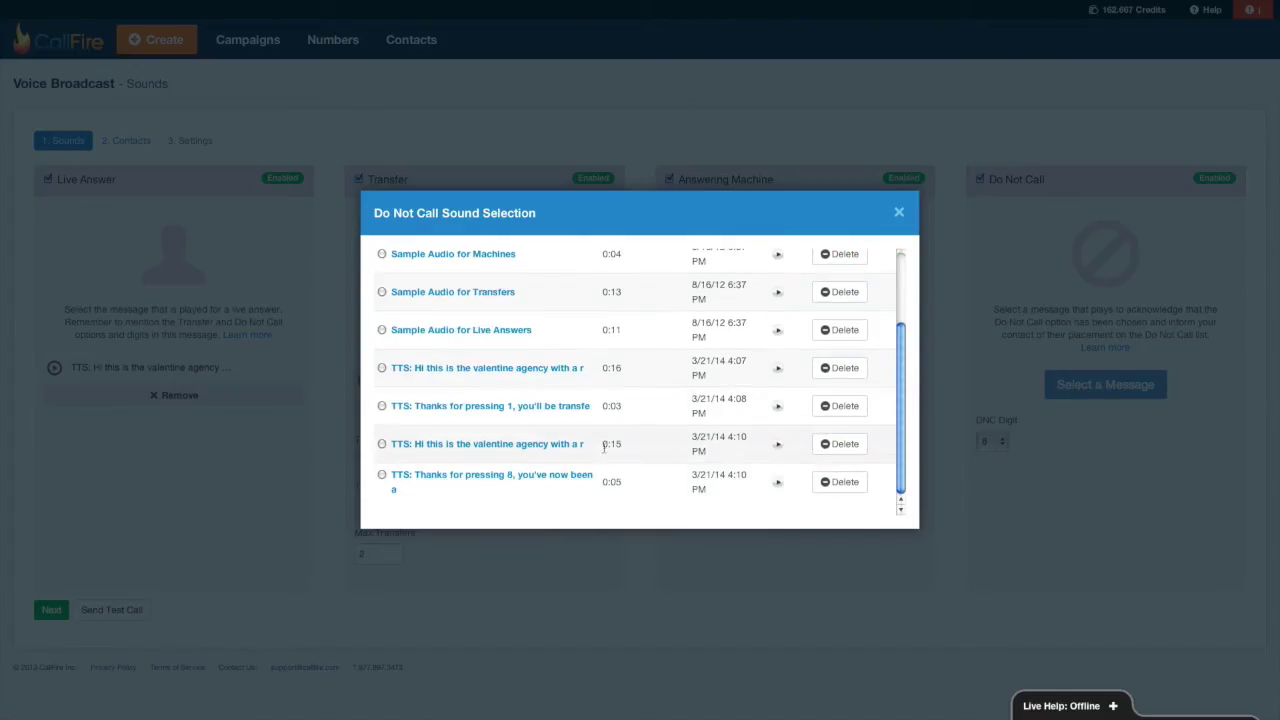
left_click(543, 477)
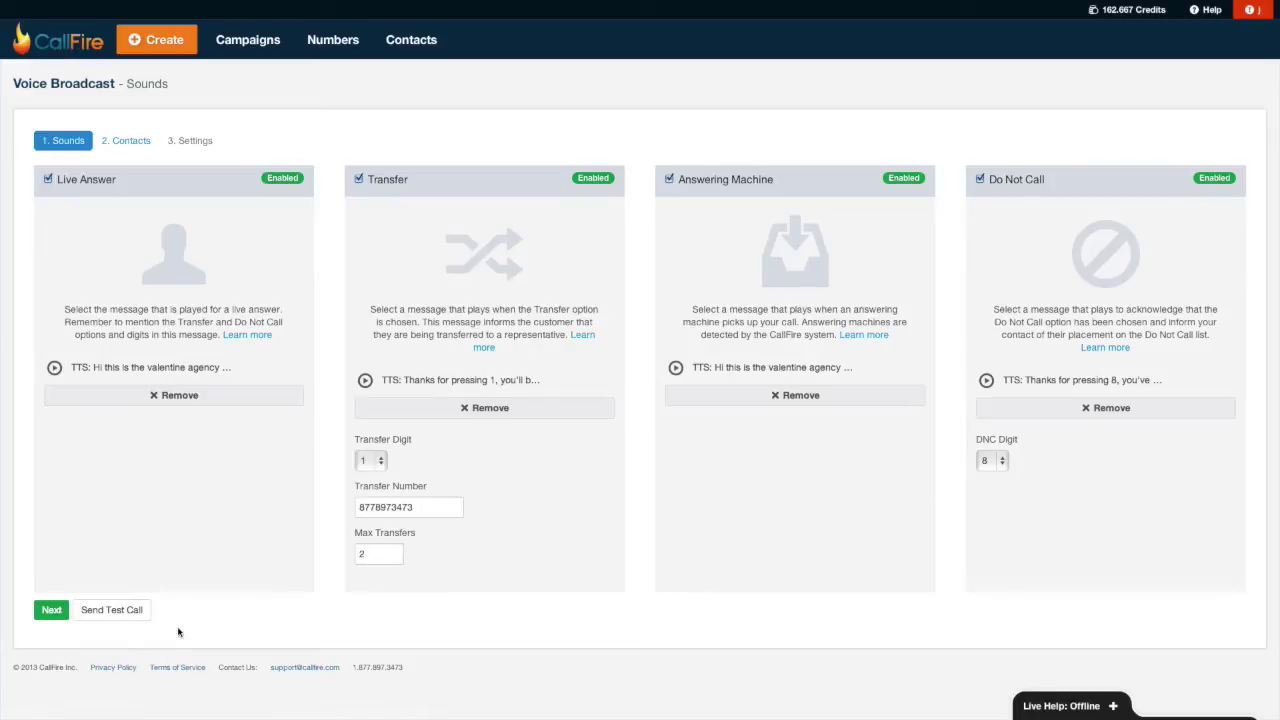
left_click(131, 618)
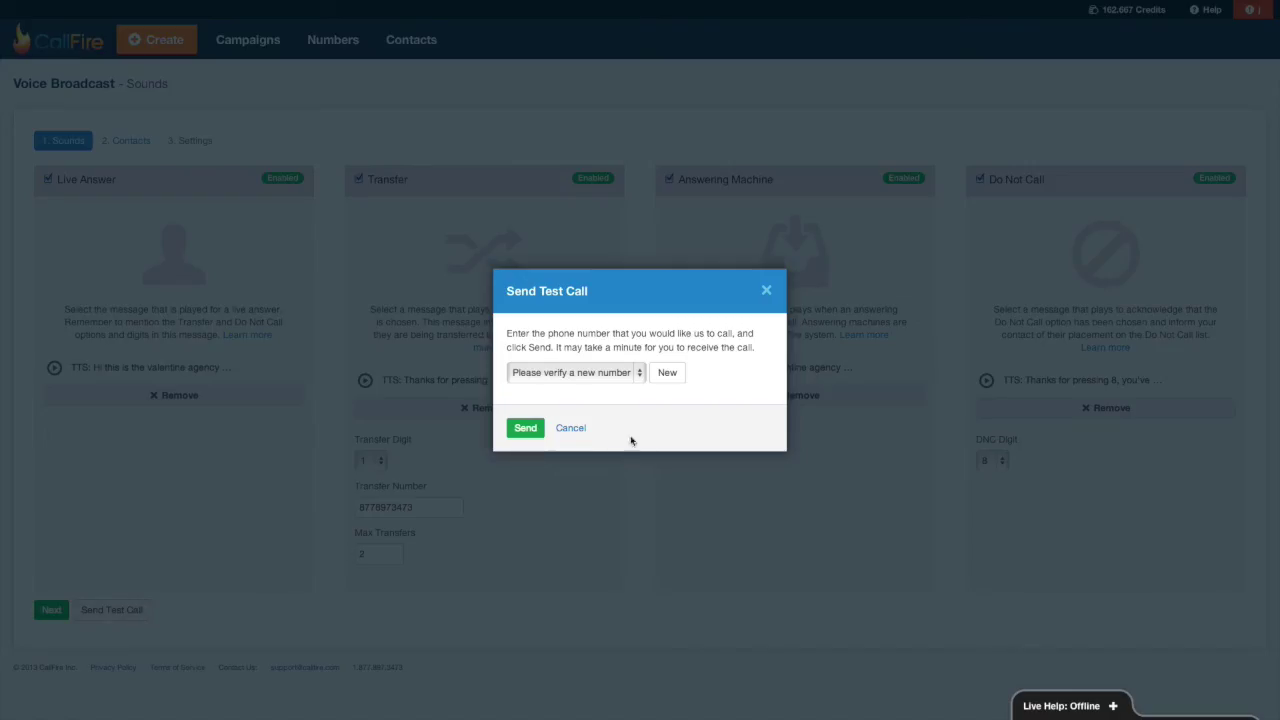
For the test call, add a new phone number and request its verification call.
left_click(638, 374)
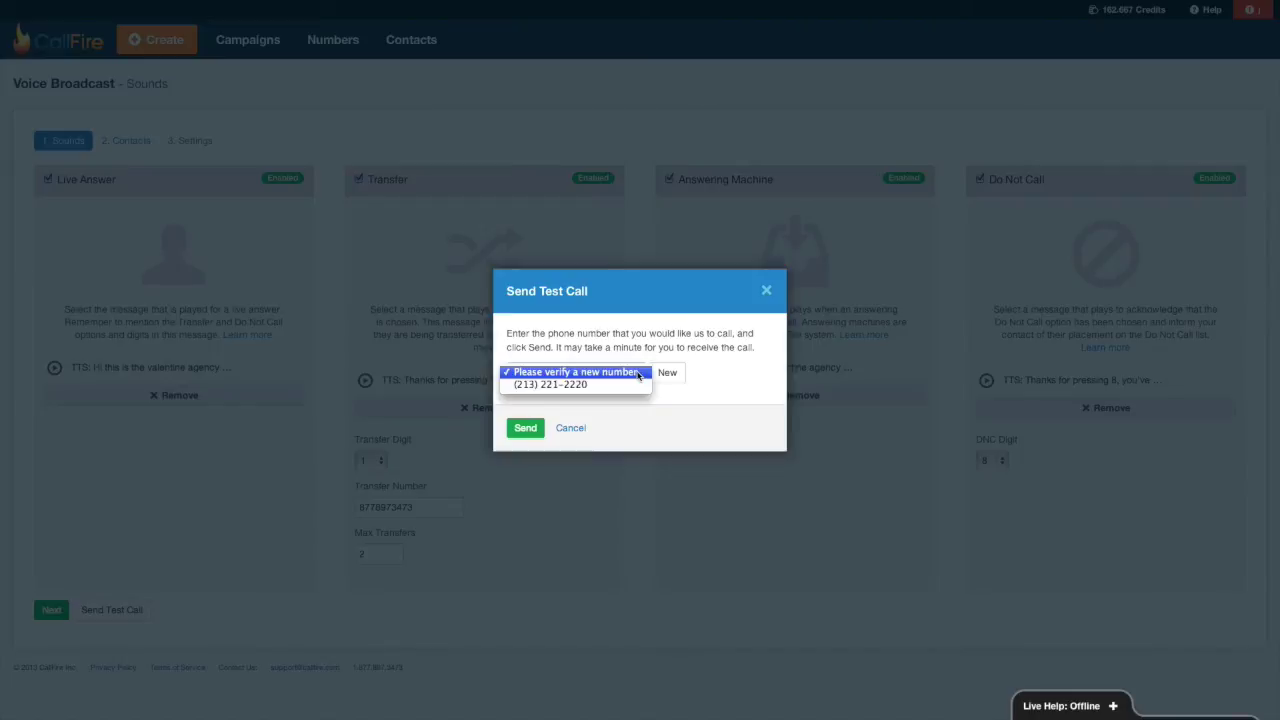
left_click(729, 376)
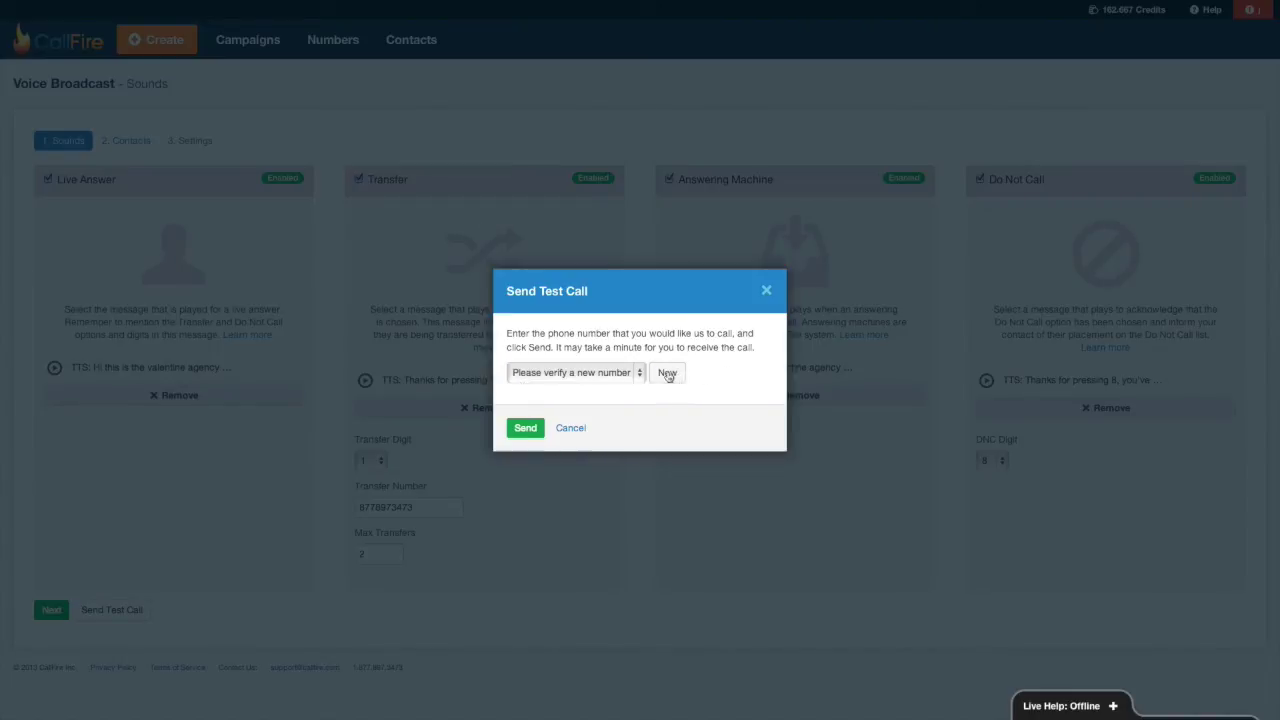
left_click(667, 374)
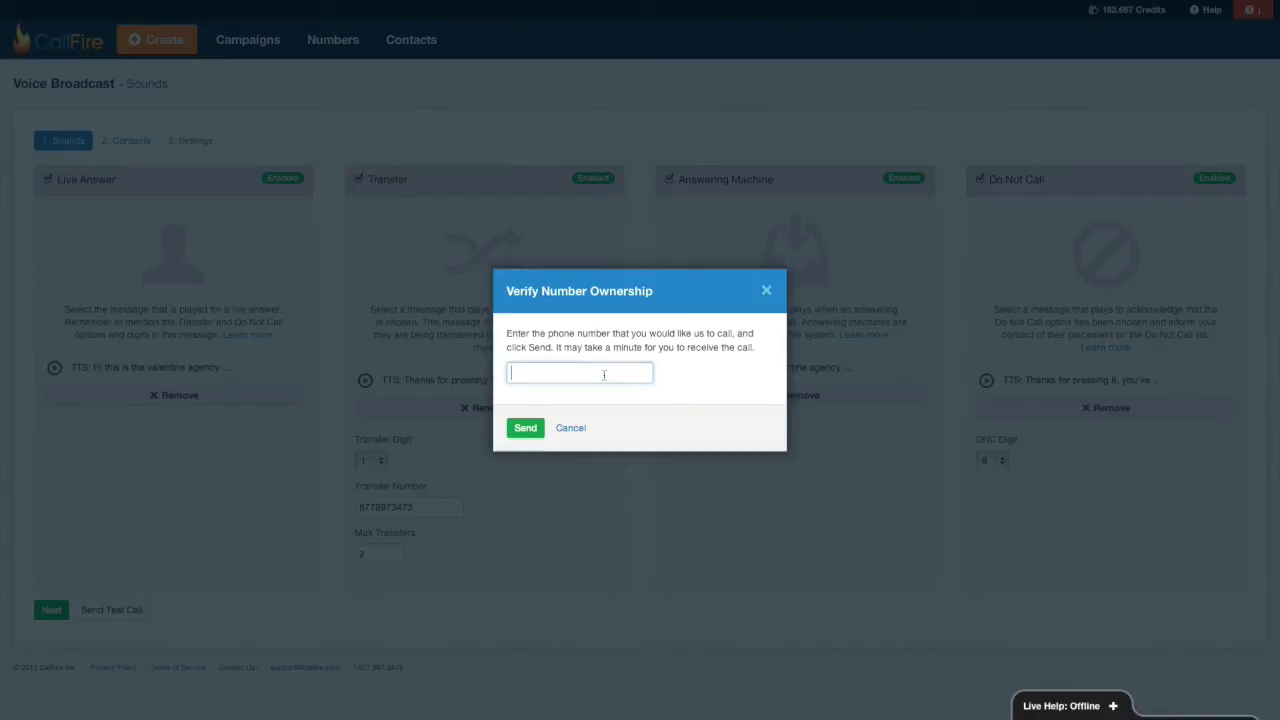
left_click(526, 430)
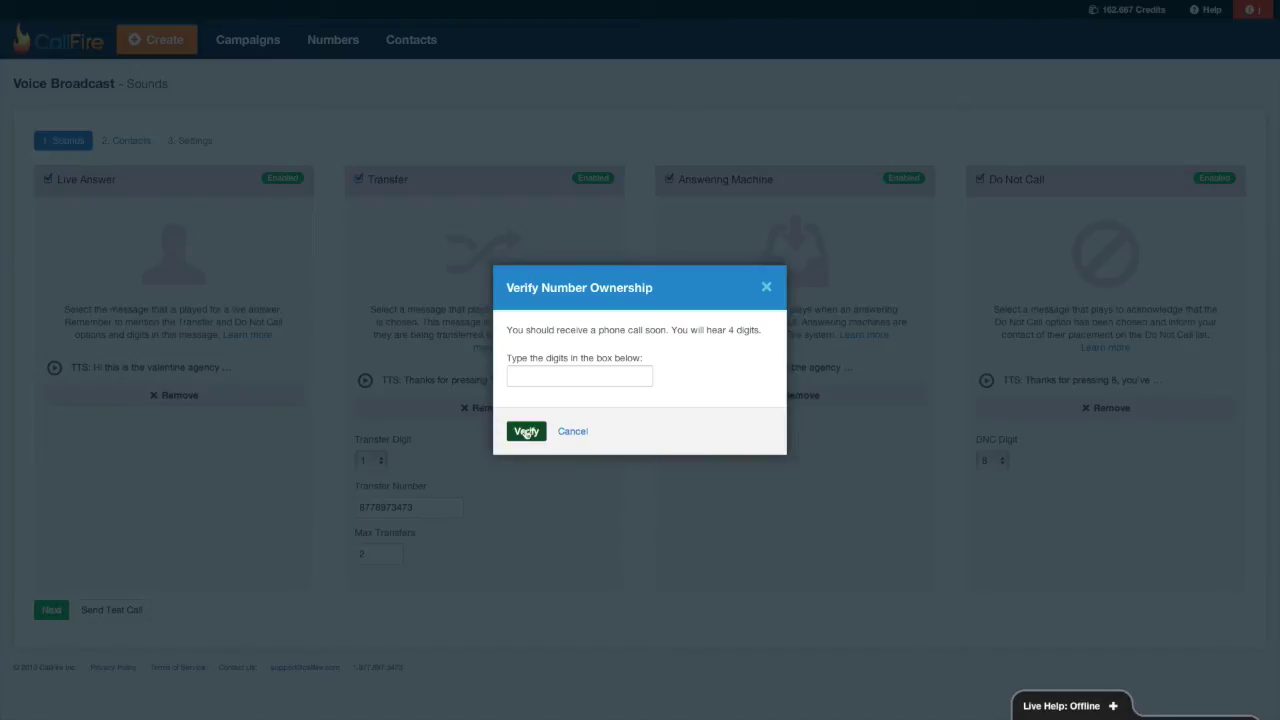
Enter the 4-digit verification code, verify the number, and send the test call to it.
left_click(580, 376)
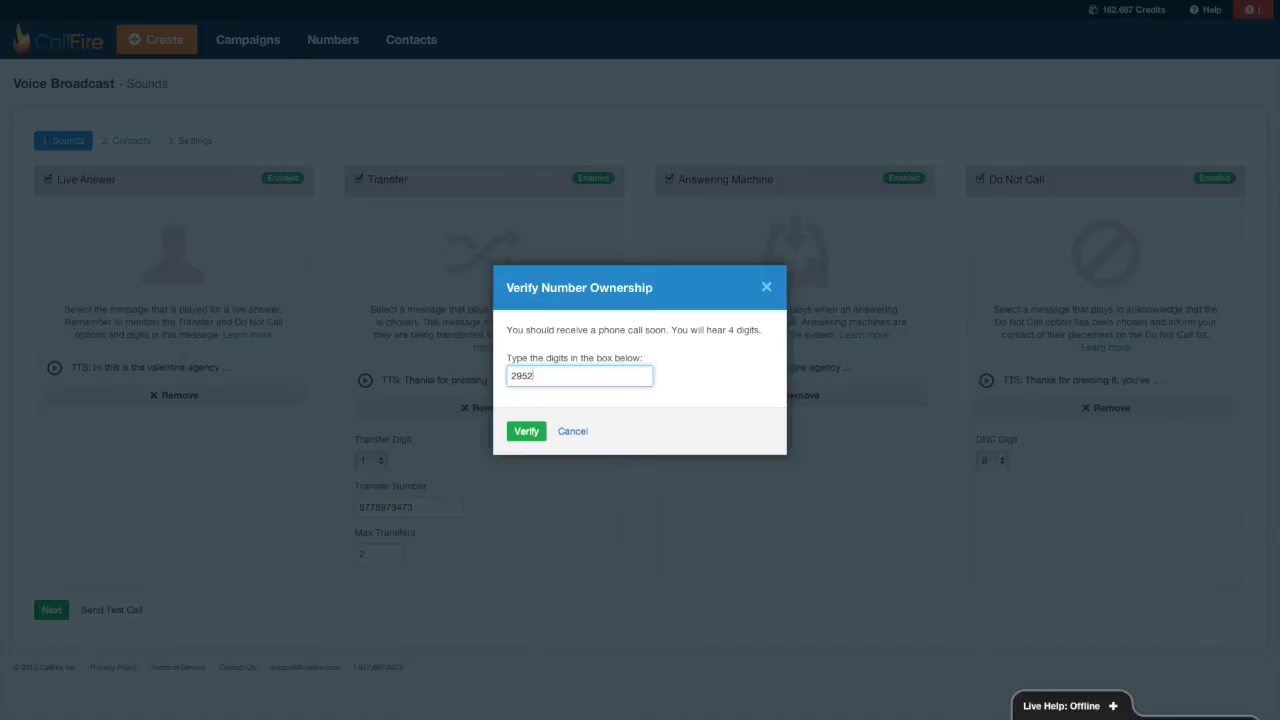
left_click(527, 431)
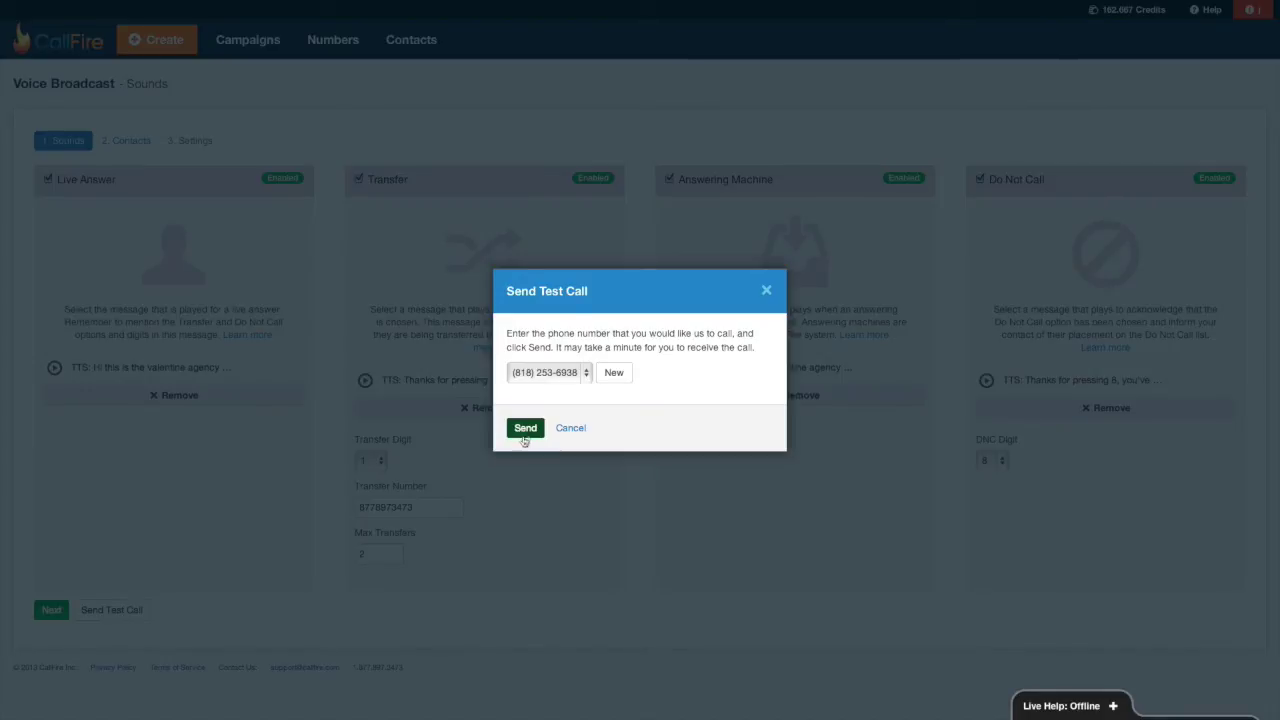
left_click(526, 430)
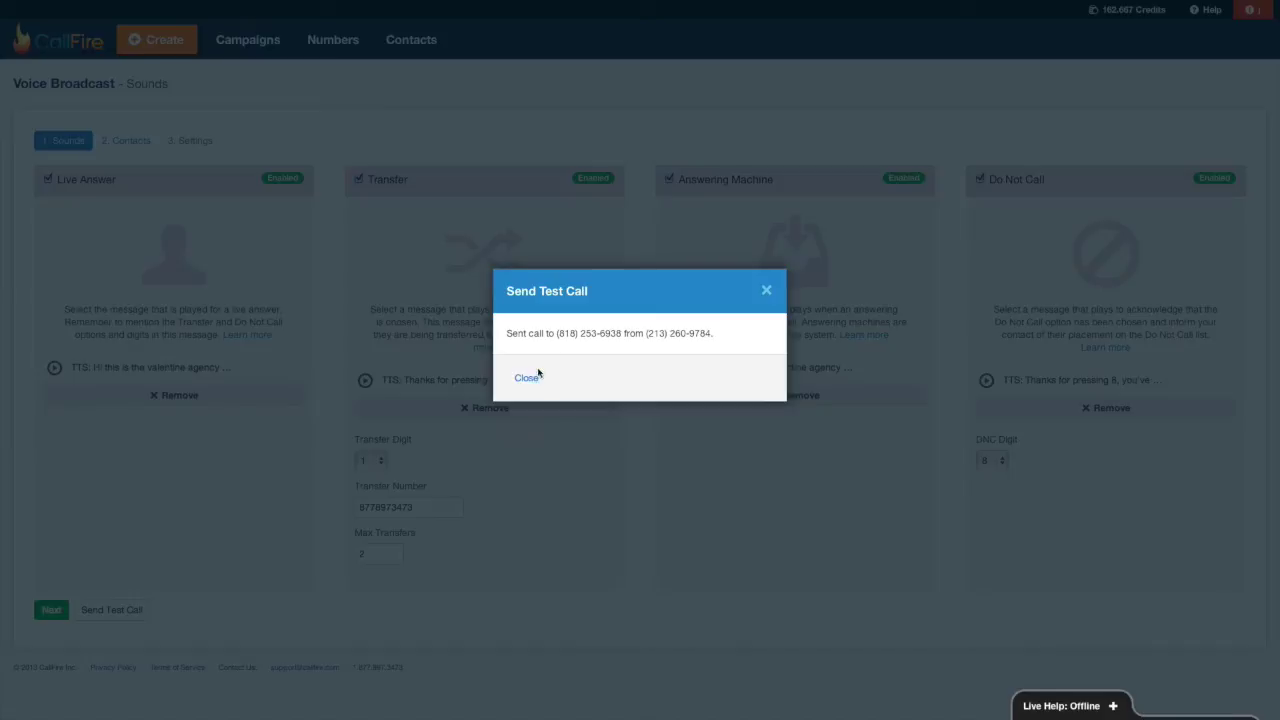
Dismiss the confirmation that the test call was sent.
left_click(526, 379)
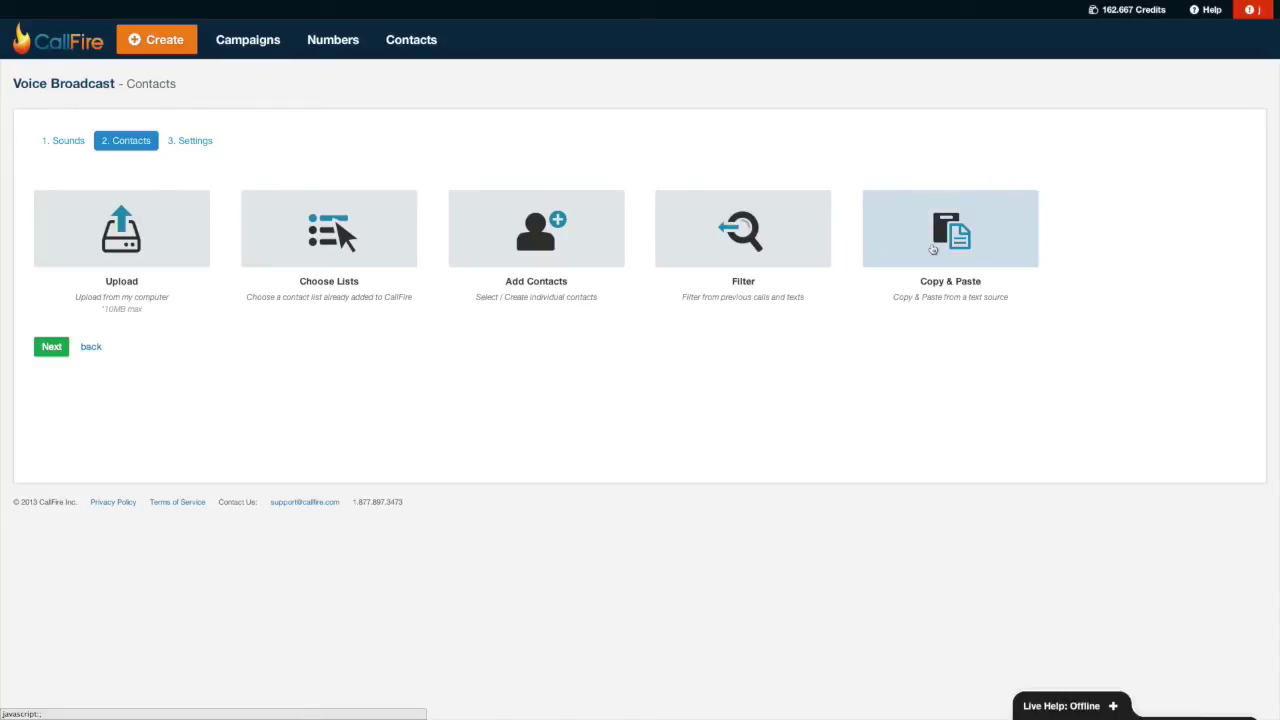
Choose Upload on the Contacts step to load a contact list from the computer.
left_click(152, 222)
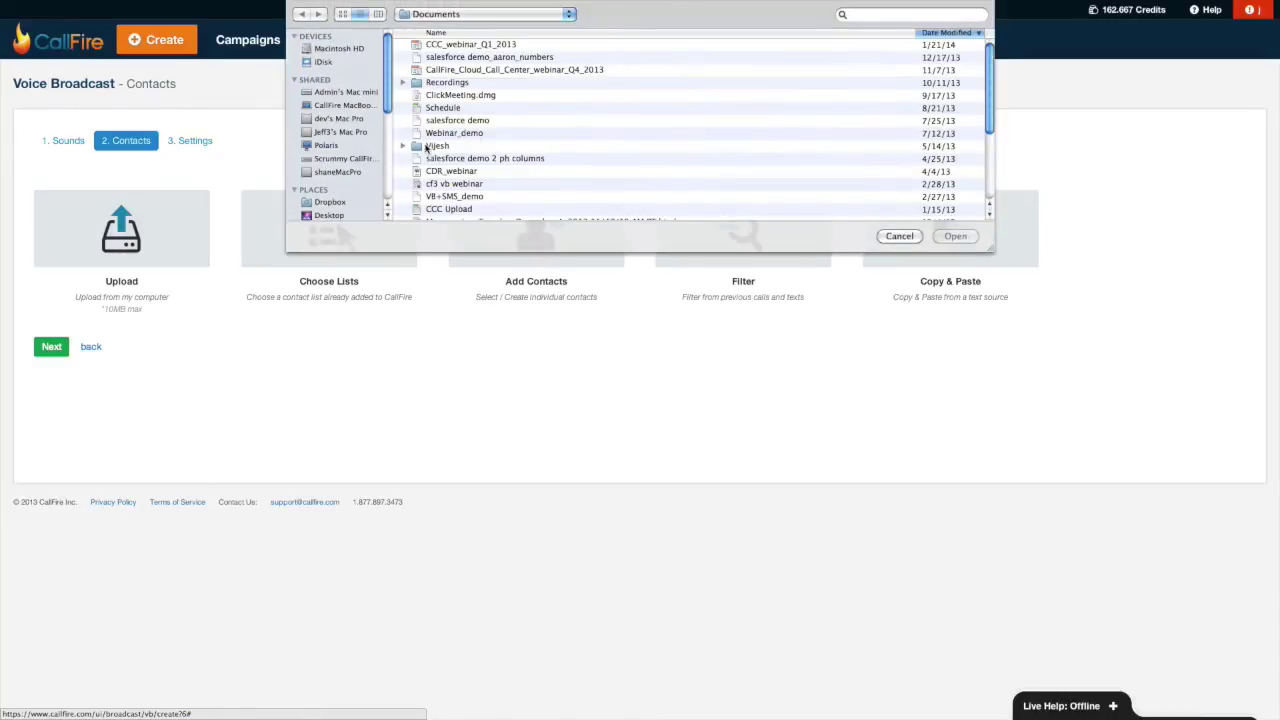
Upload salesforce demo.csv, naming its columns manually in the Column Editor, and resume validation.
left_click(490, 121)
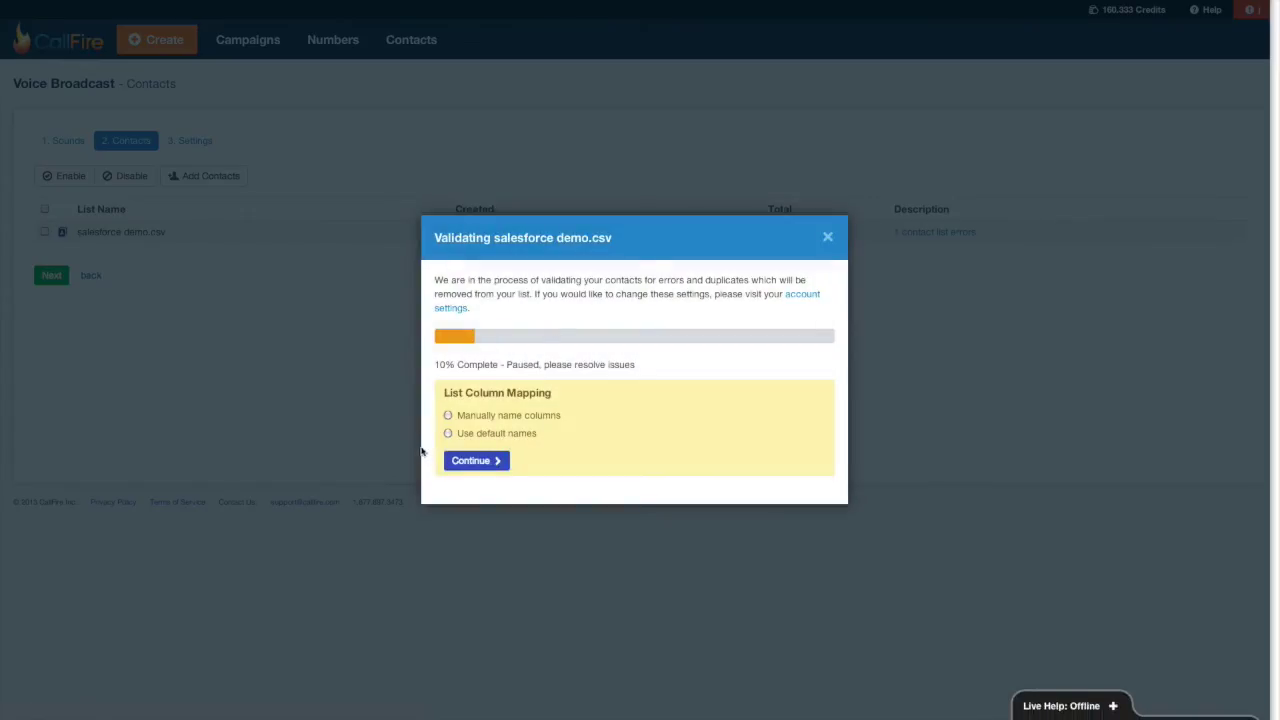
left_click(449, 417)
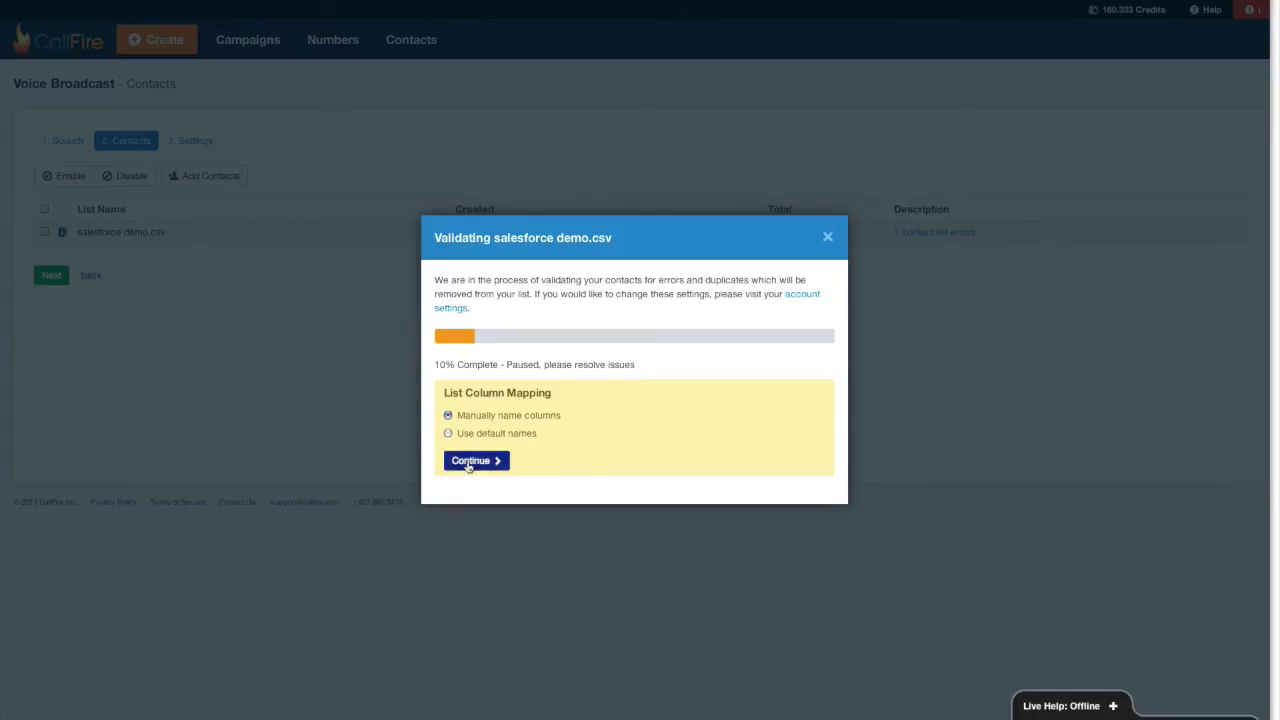
left_click(470, 462)
left_click_drag(511, 437, 768, 425)
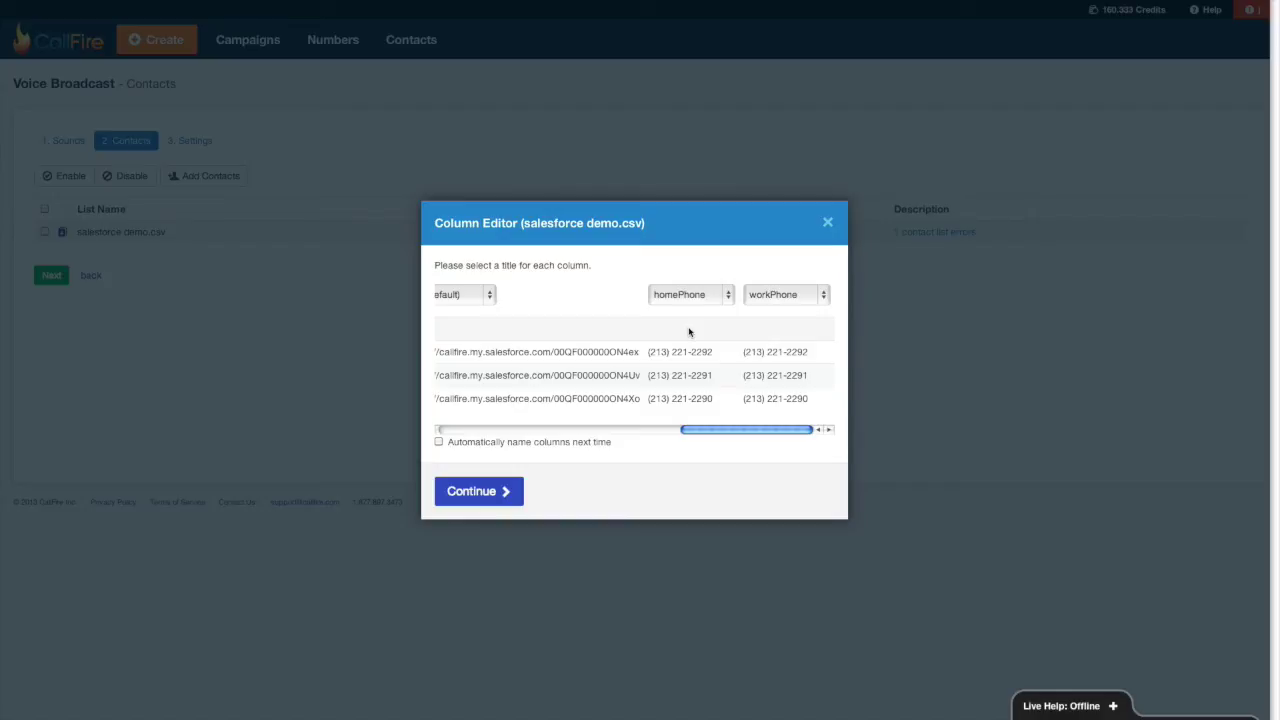
left_click(479, 492)
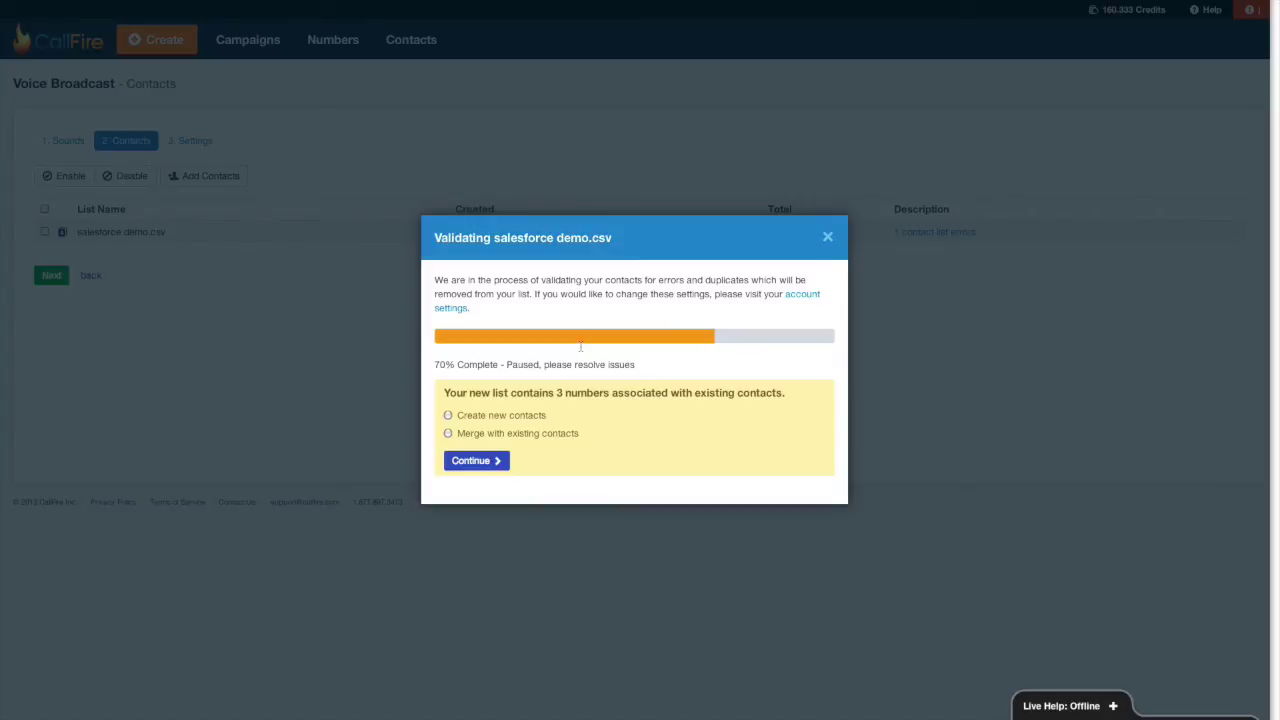
Merge duplicate numbers, accept the Terms of Service, complete the 3-contact upload, and go to Settings.
left_click(448, 434)
left_click(448, 434)
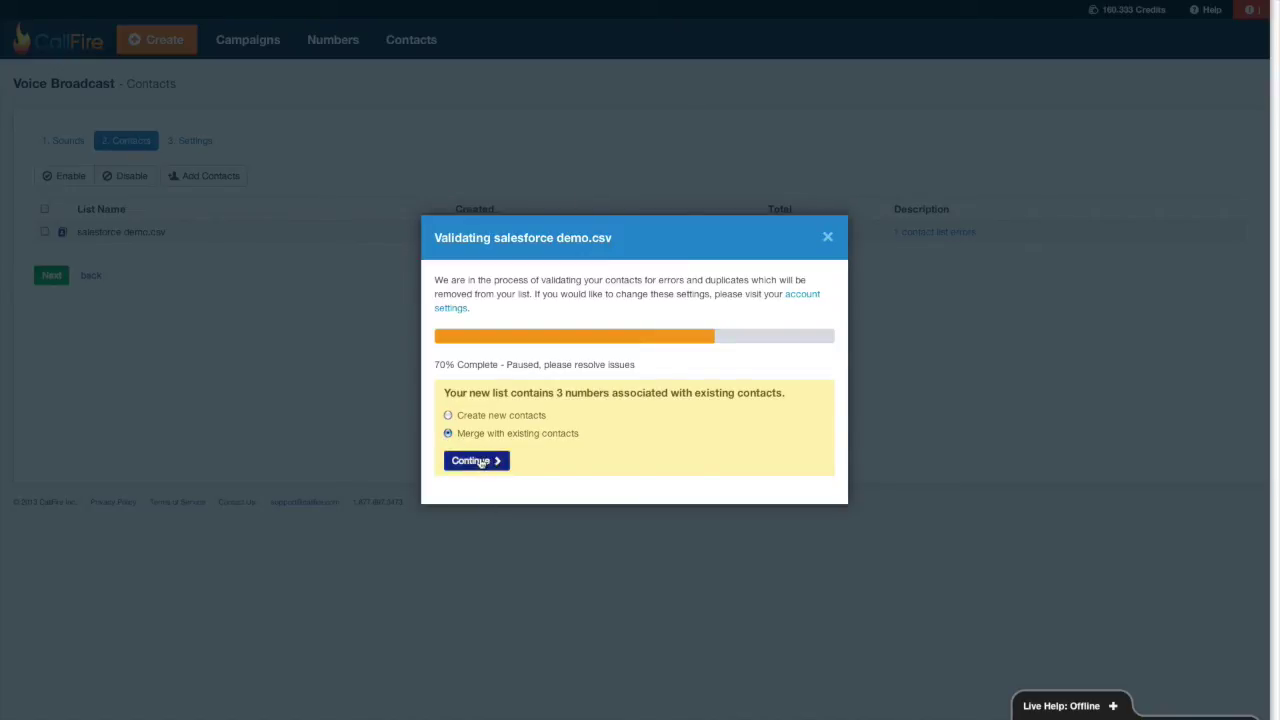
left_click(481, 462)
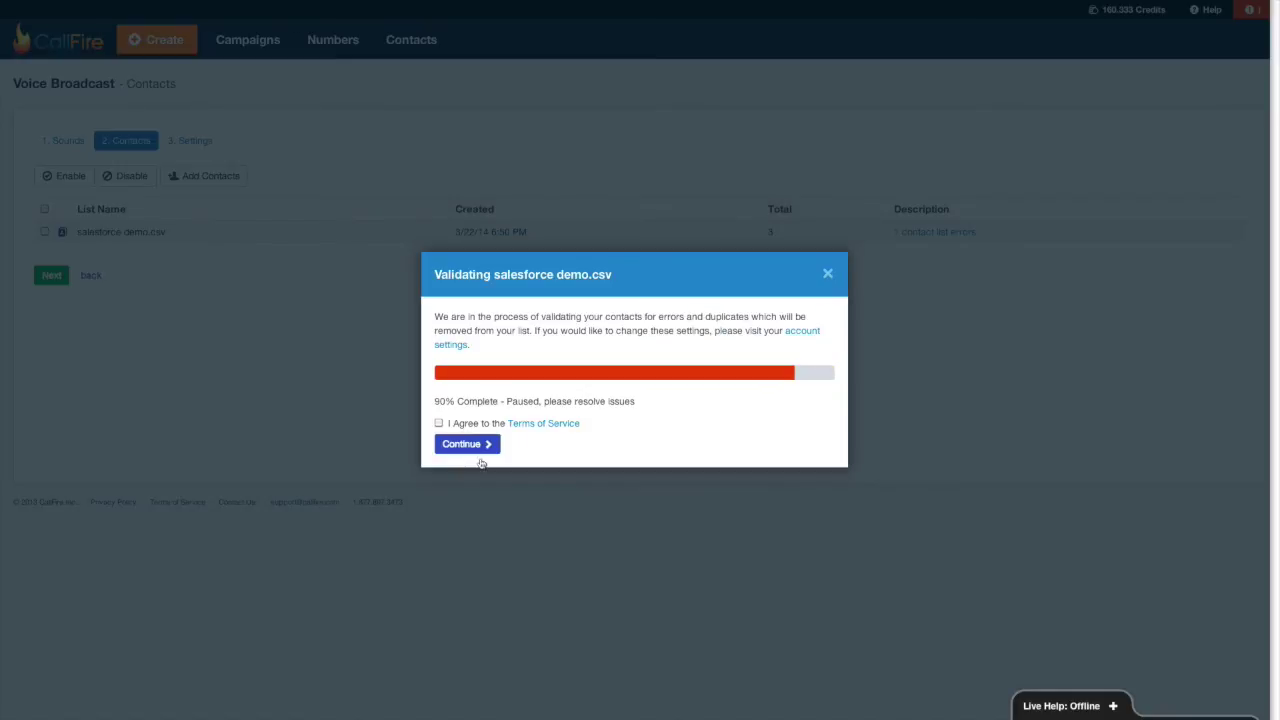
left_click(440, 424)
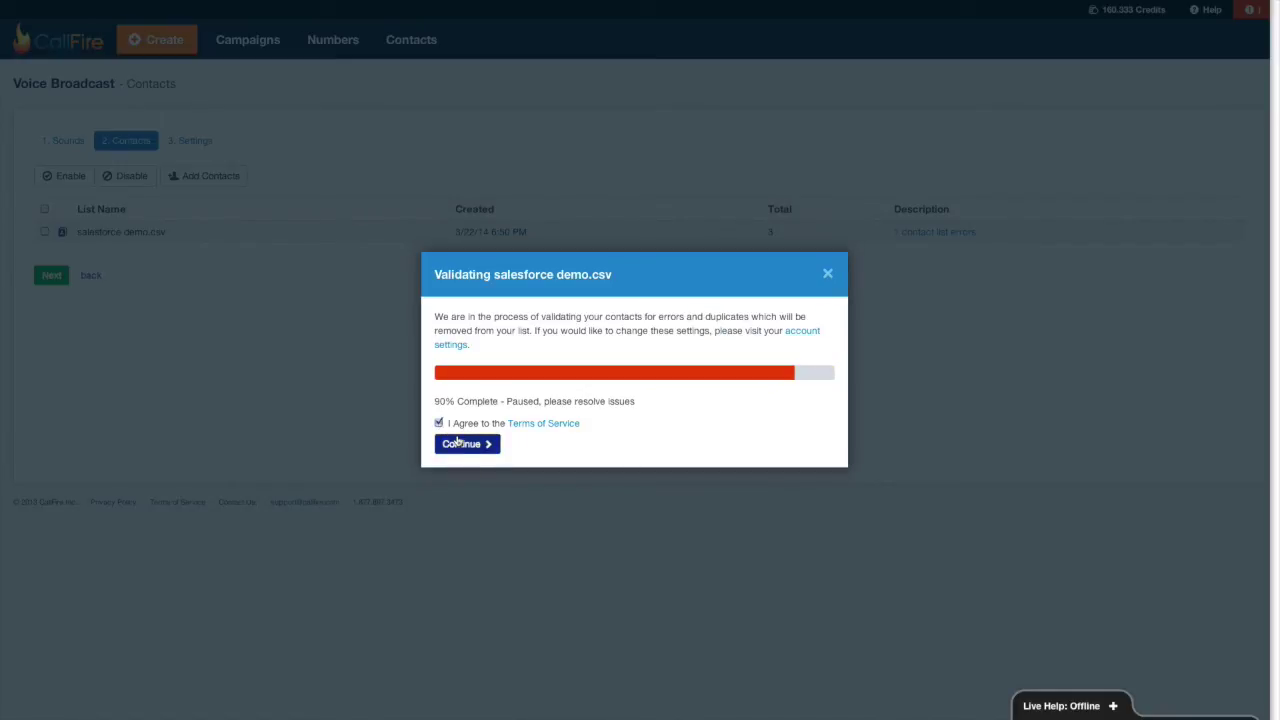
left_click(457, 441)
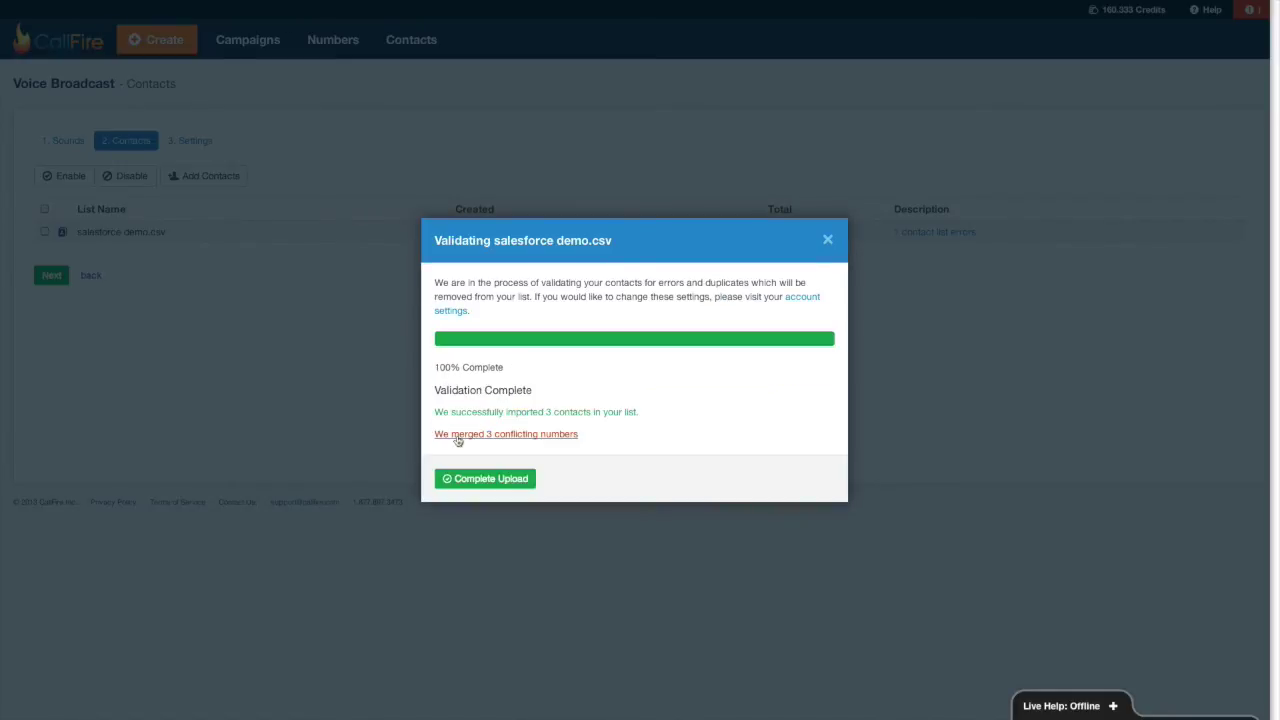
left_click(489, 479)
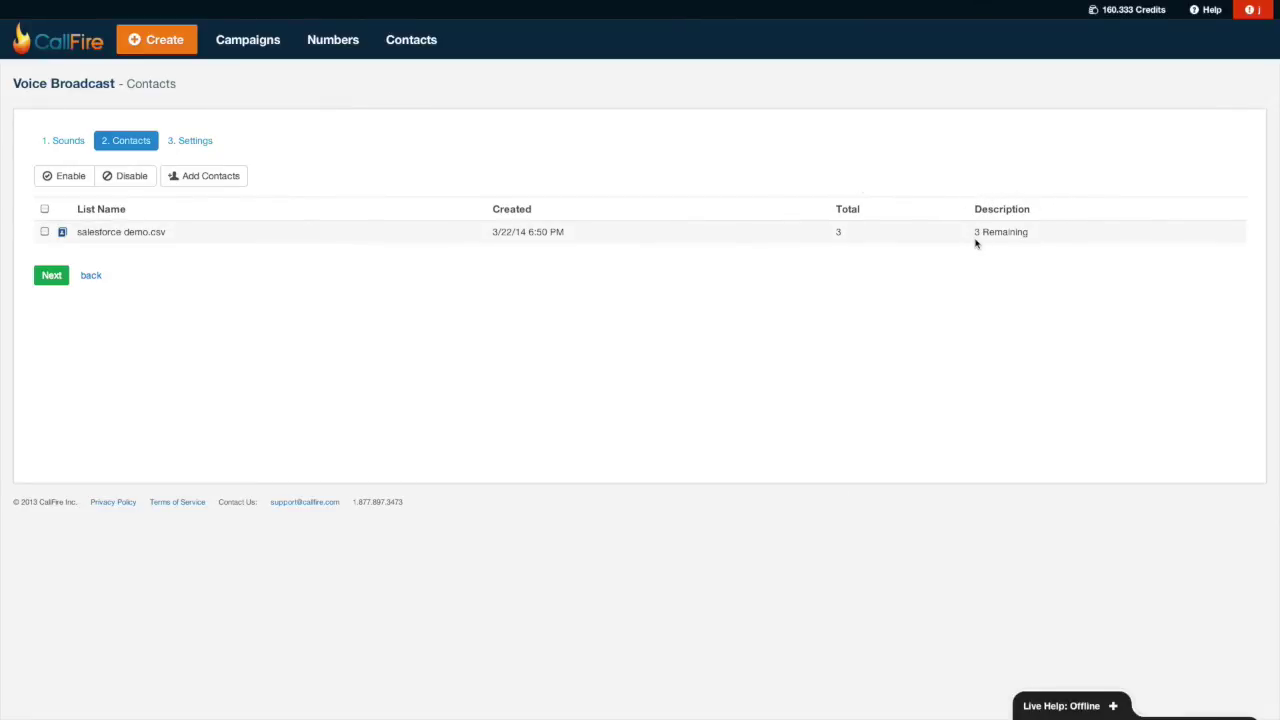
left_click(54, 283)
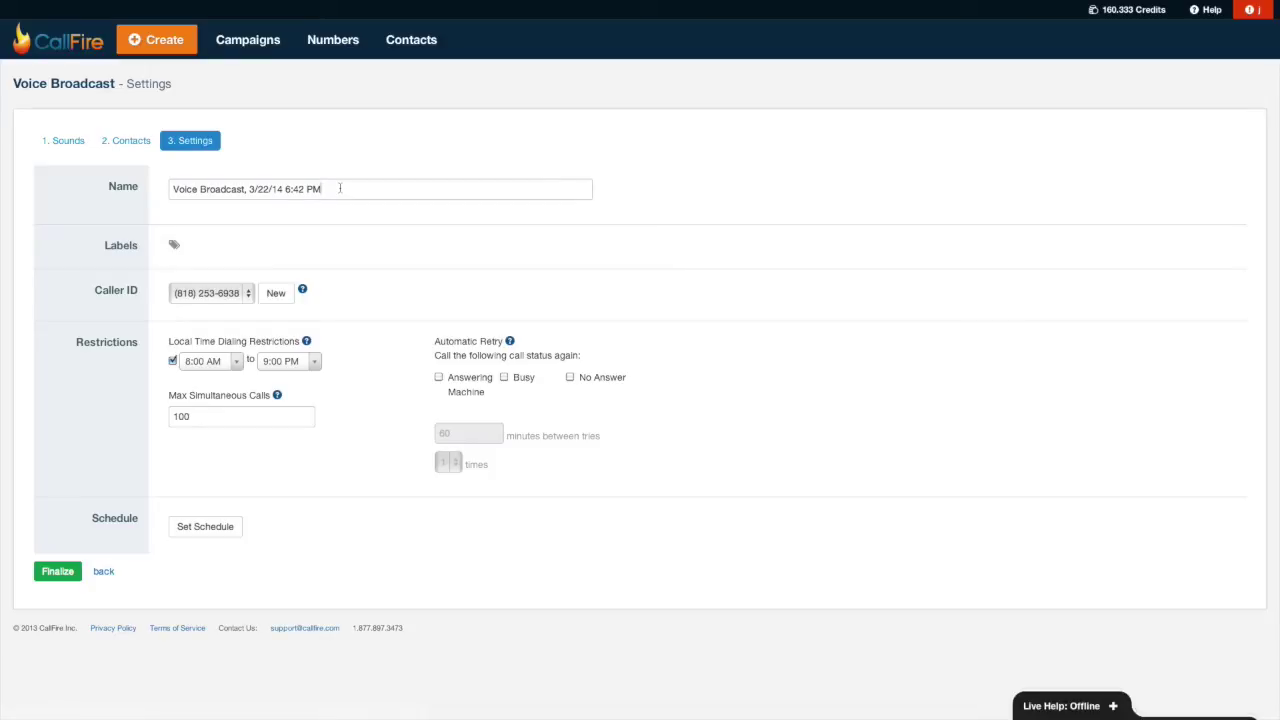
Rename the broadcast 'Delinquent policy holder calls' and pick the other number as caller ID.
left_click_drag(340, 188, 143, 185)
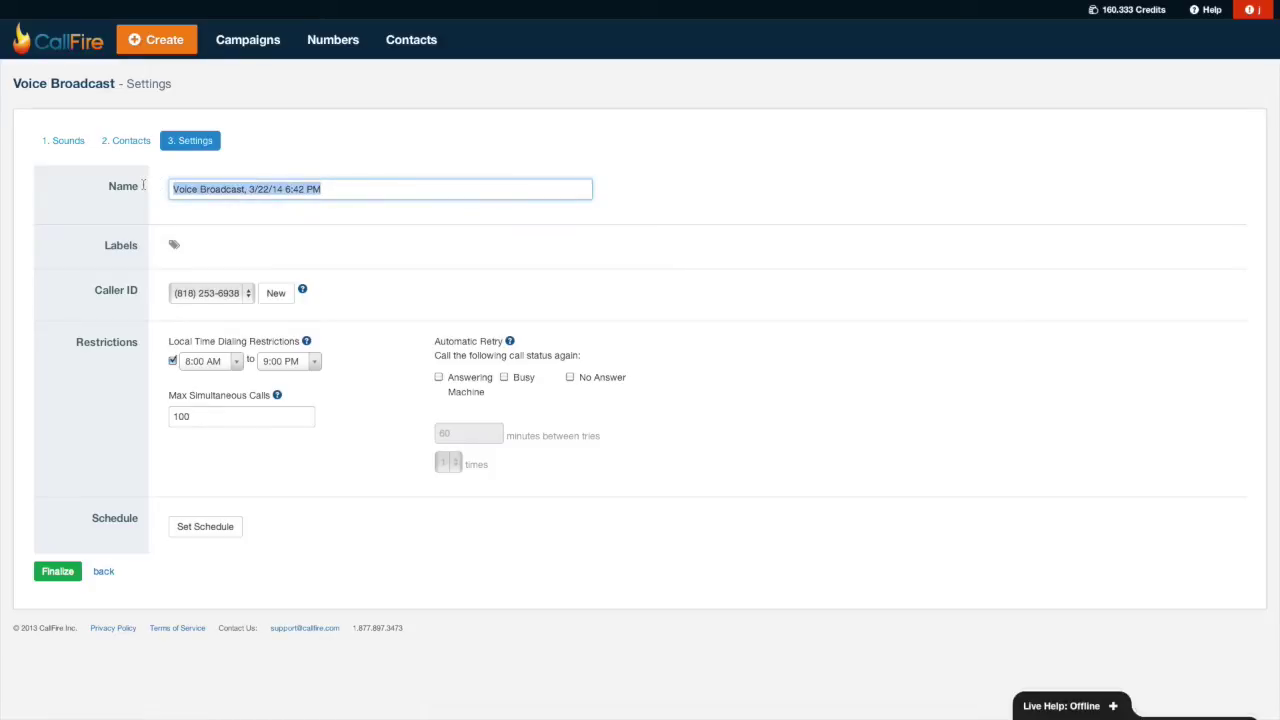
key("BackSpace")
type("Delinqu")
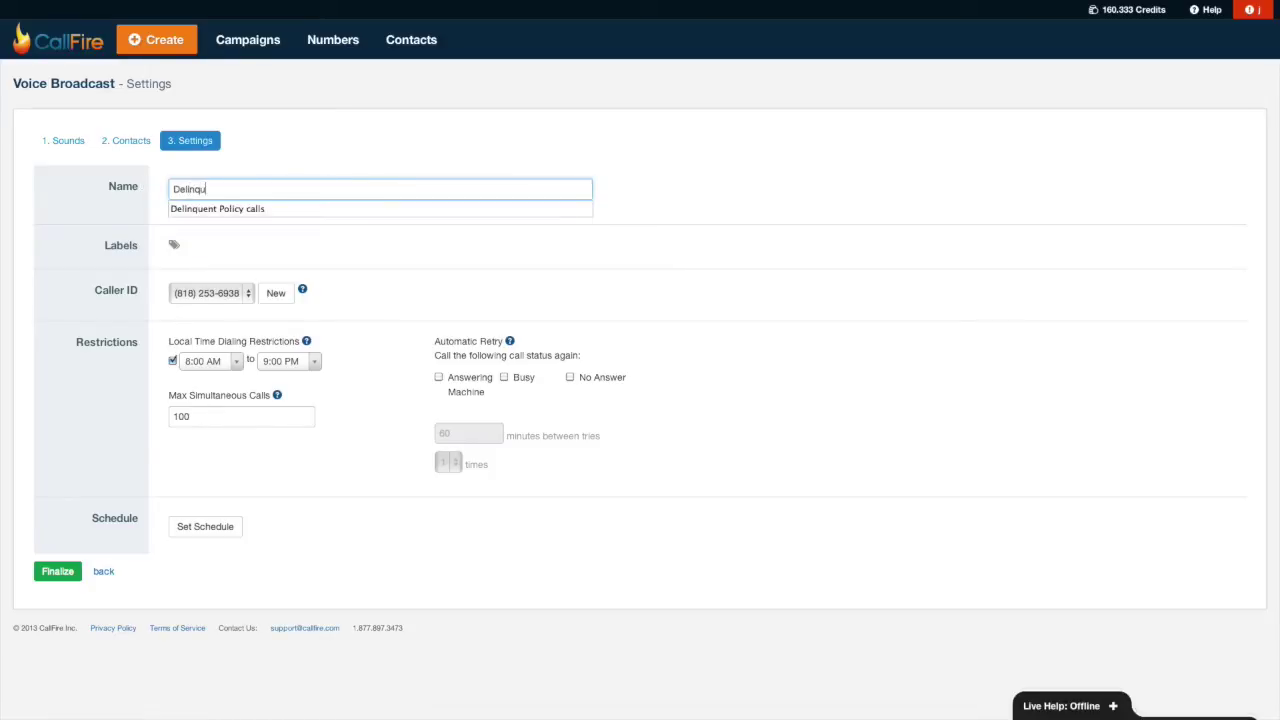
type("ent policy holder calls")
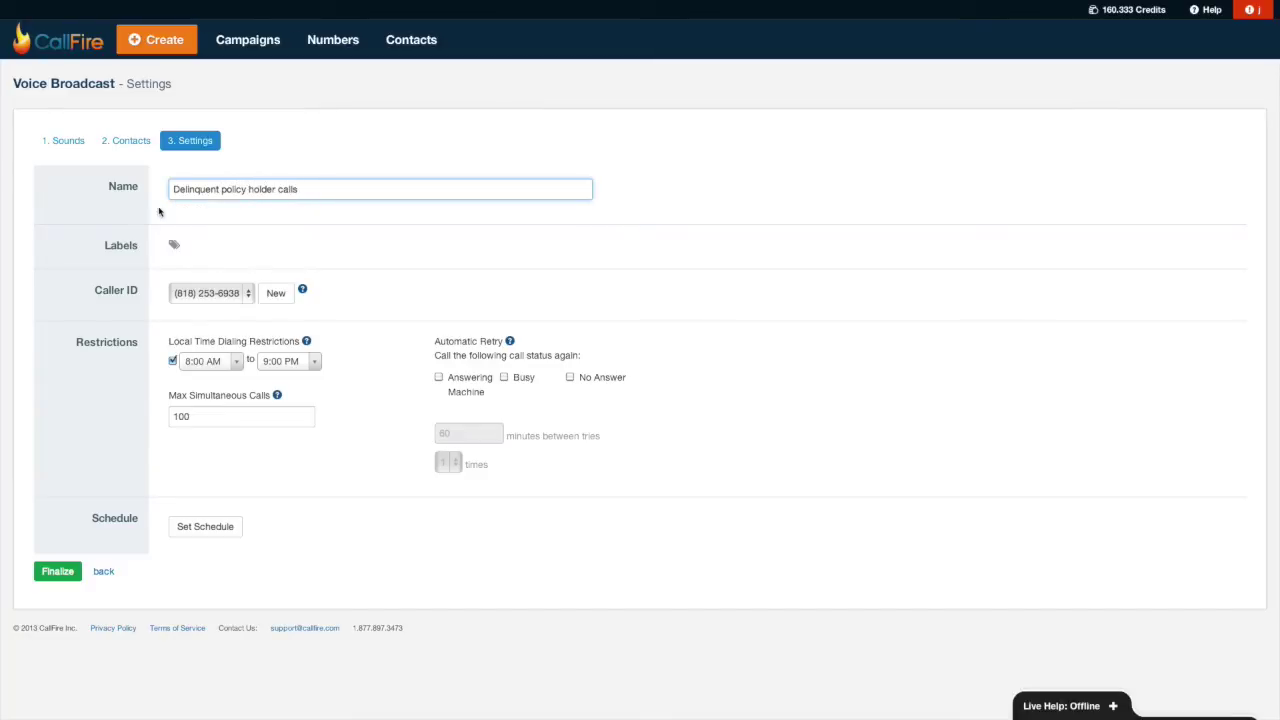
left_click(249, 296)
left_click(238, 283)
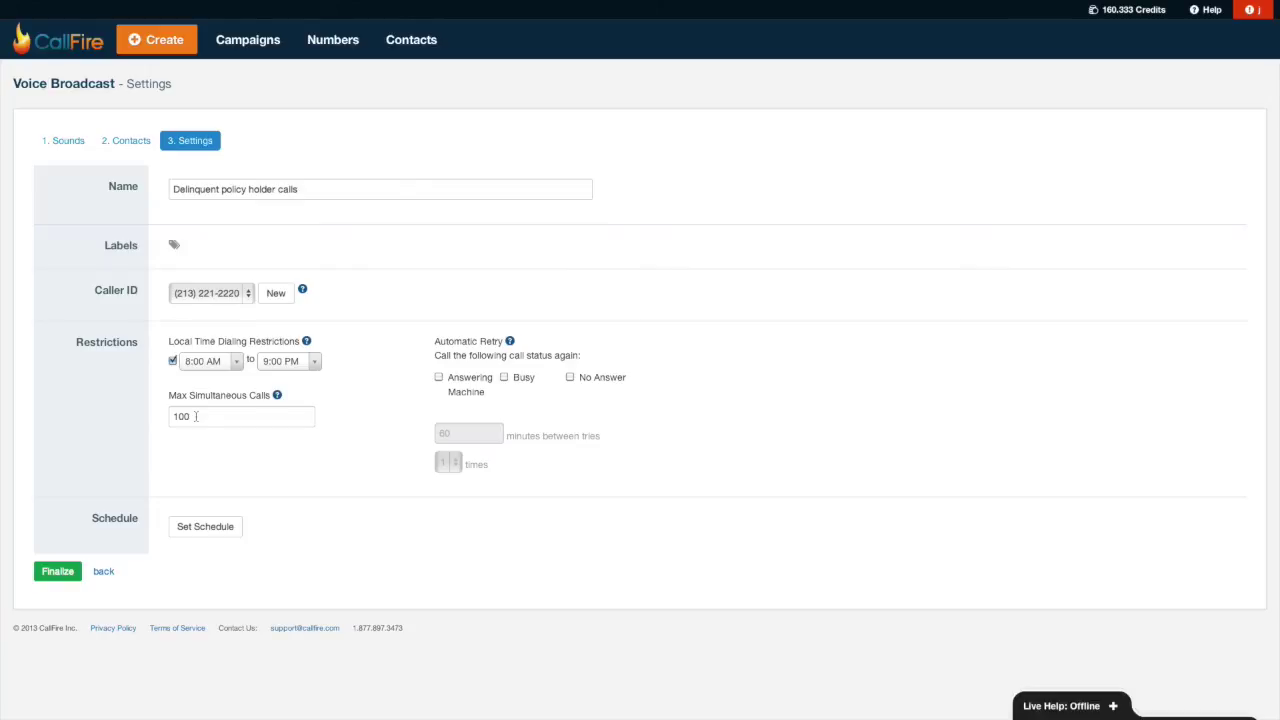
left_click_drag(196, 416, 169, 416)
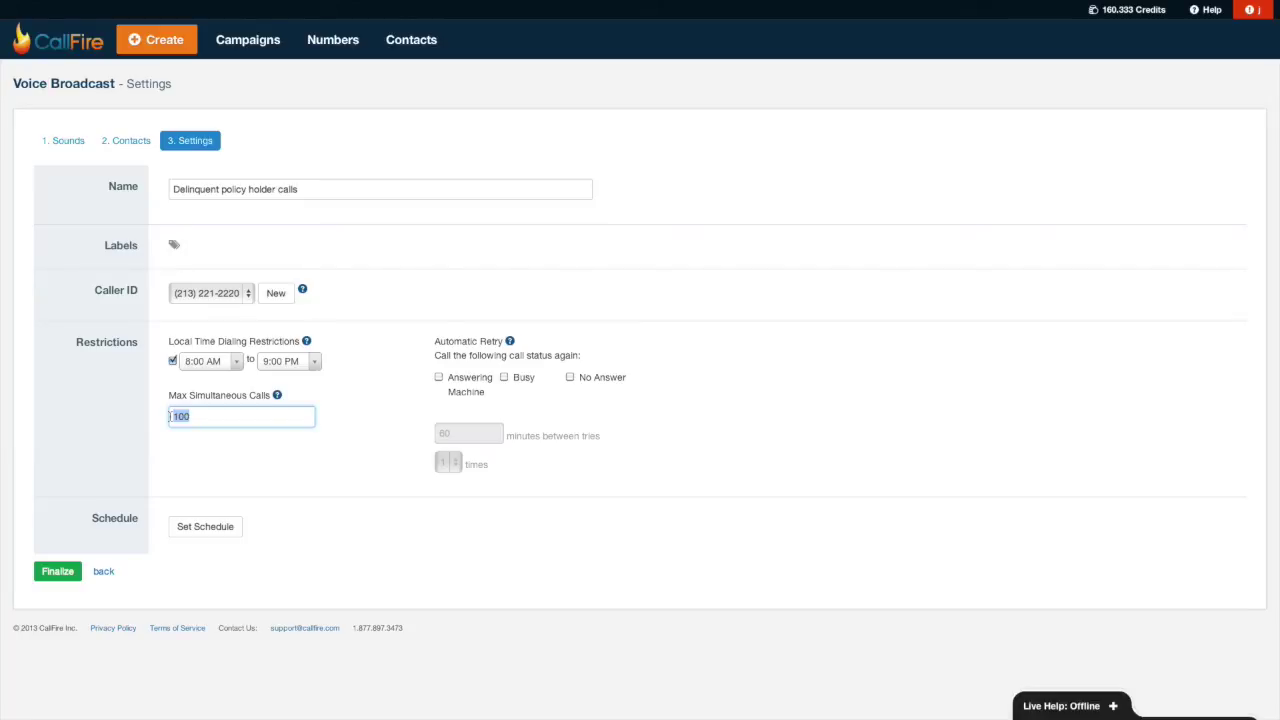
Set Max Simultaneous Calls to 10 and enable automatic retry for Busy and No Answer.
type("10")
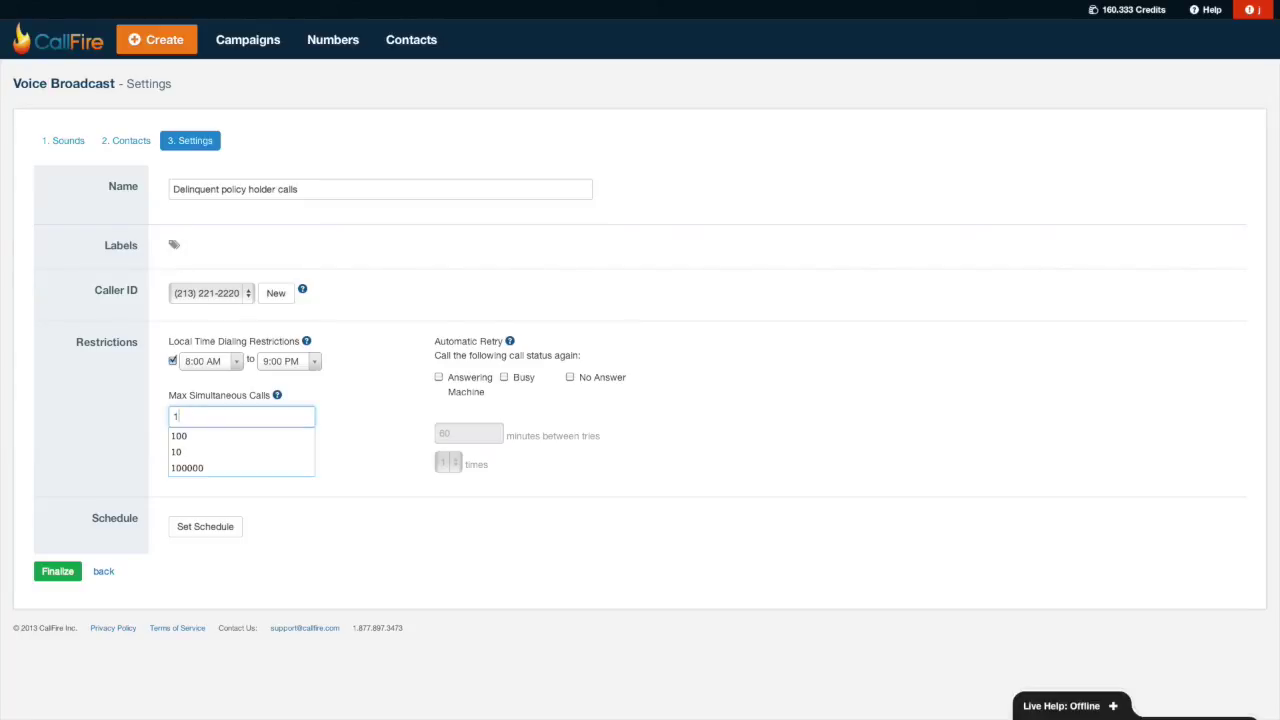
left_click(428, 354)
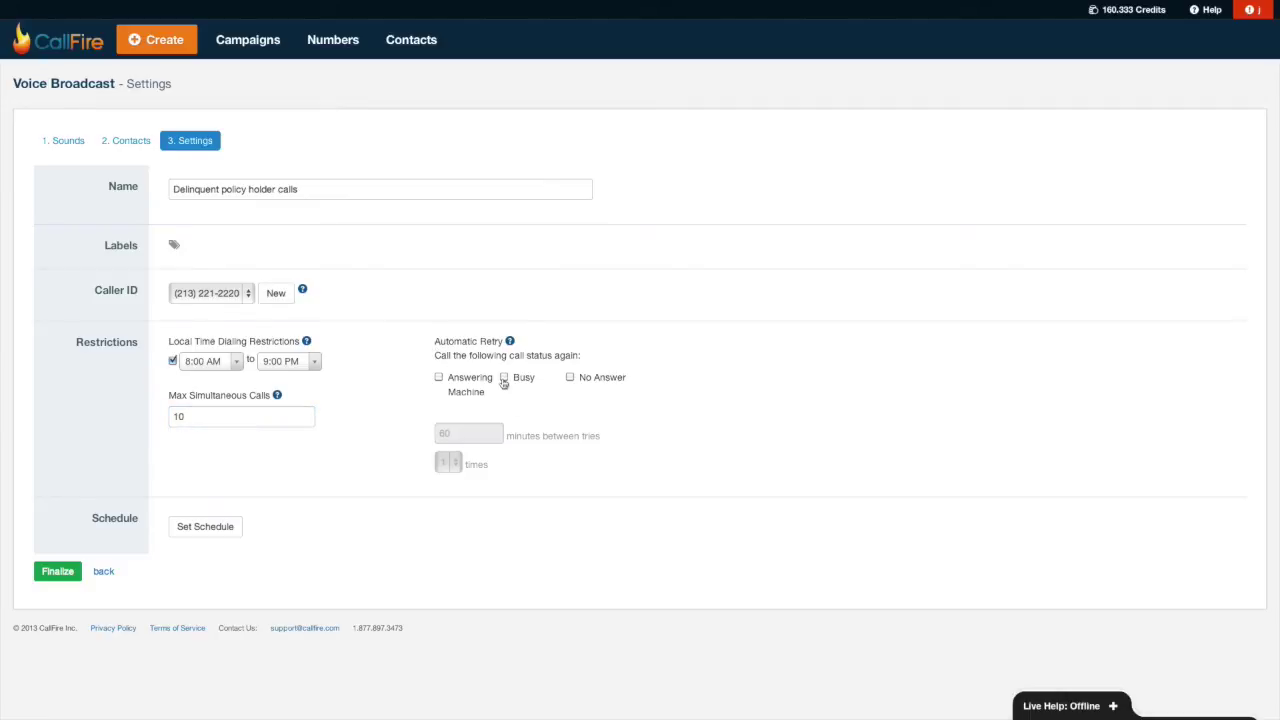
left_click(504, 379)
left_click(570, 378)
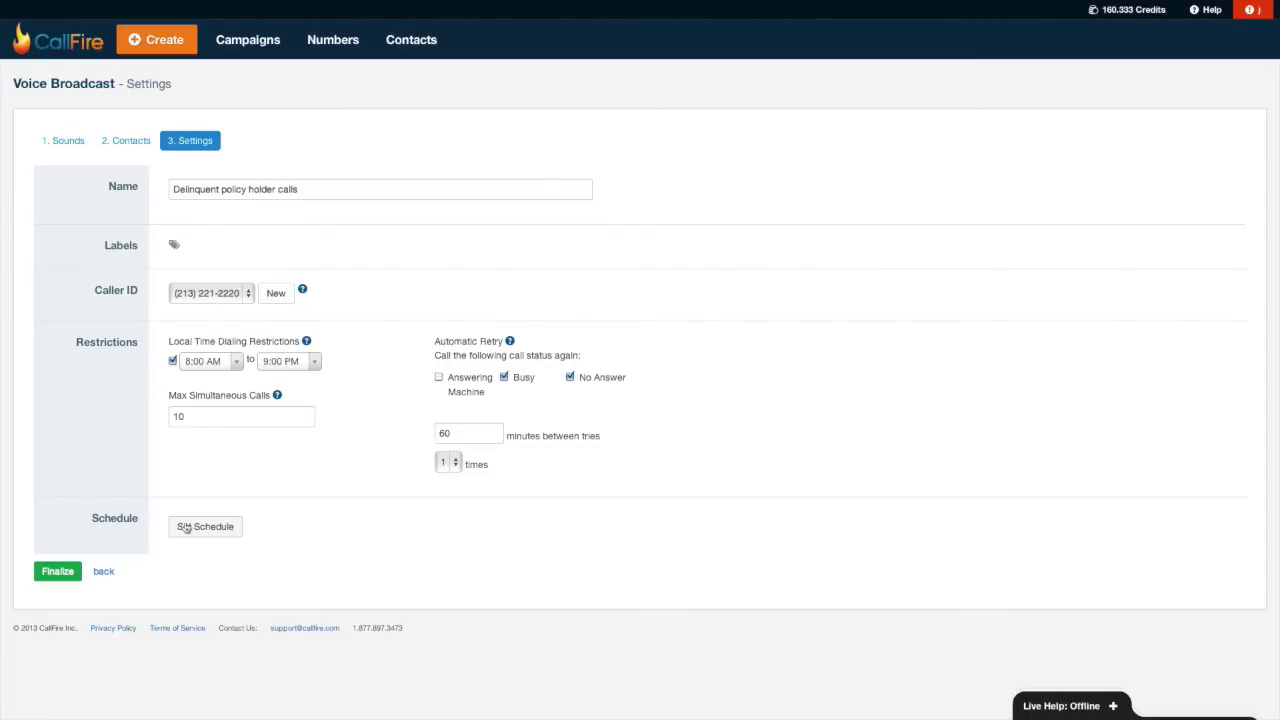
left_click(185, 527)
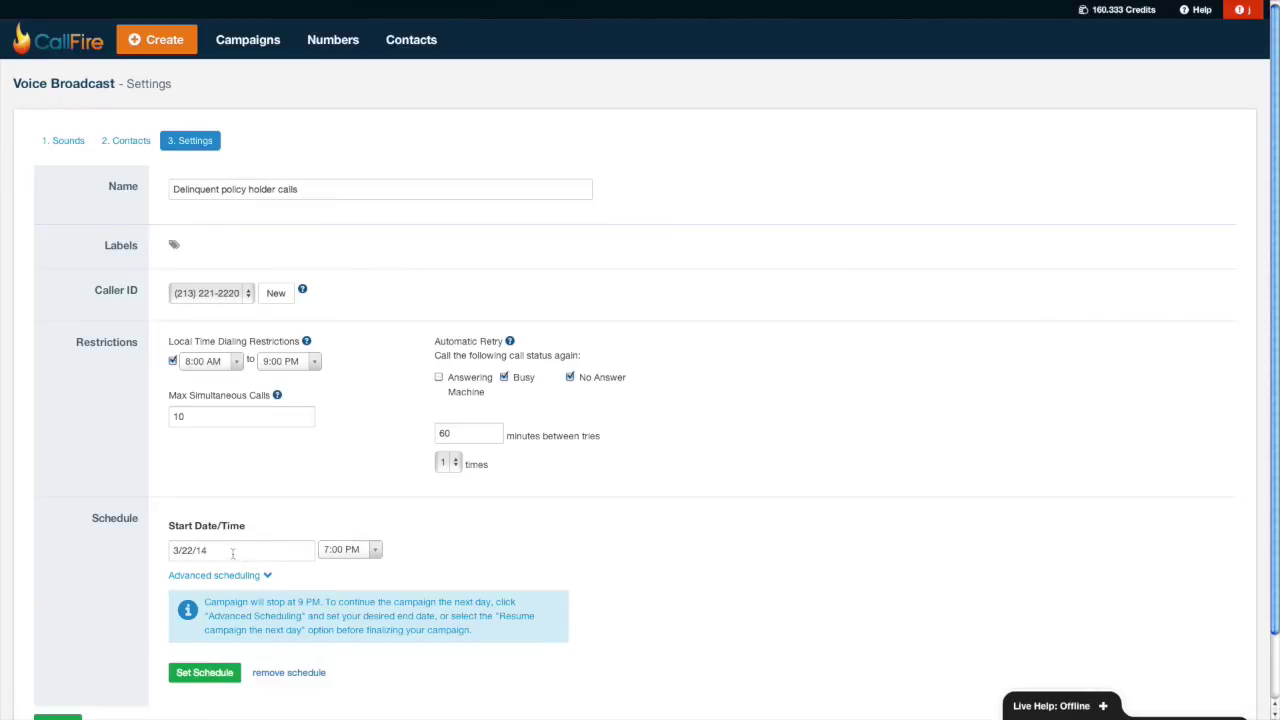
Remove the start schedule and finalize the broadcast.
scroll(232, 554, "down", 2)
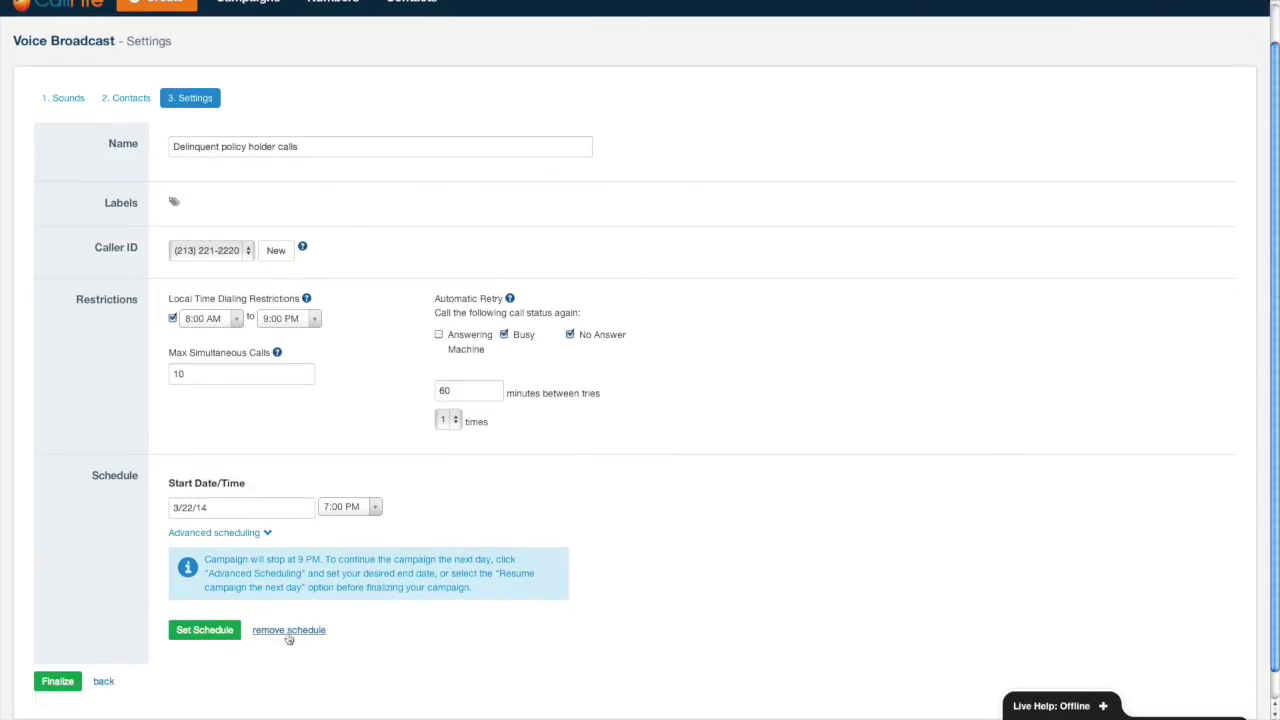
left_click(288, 632)
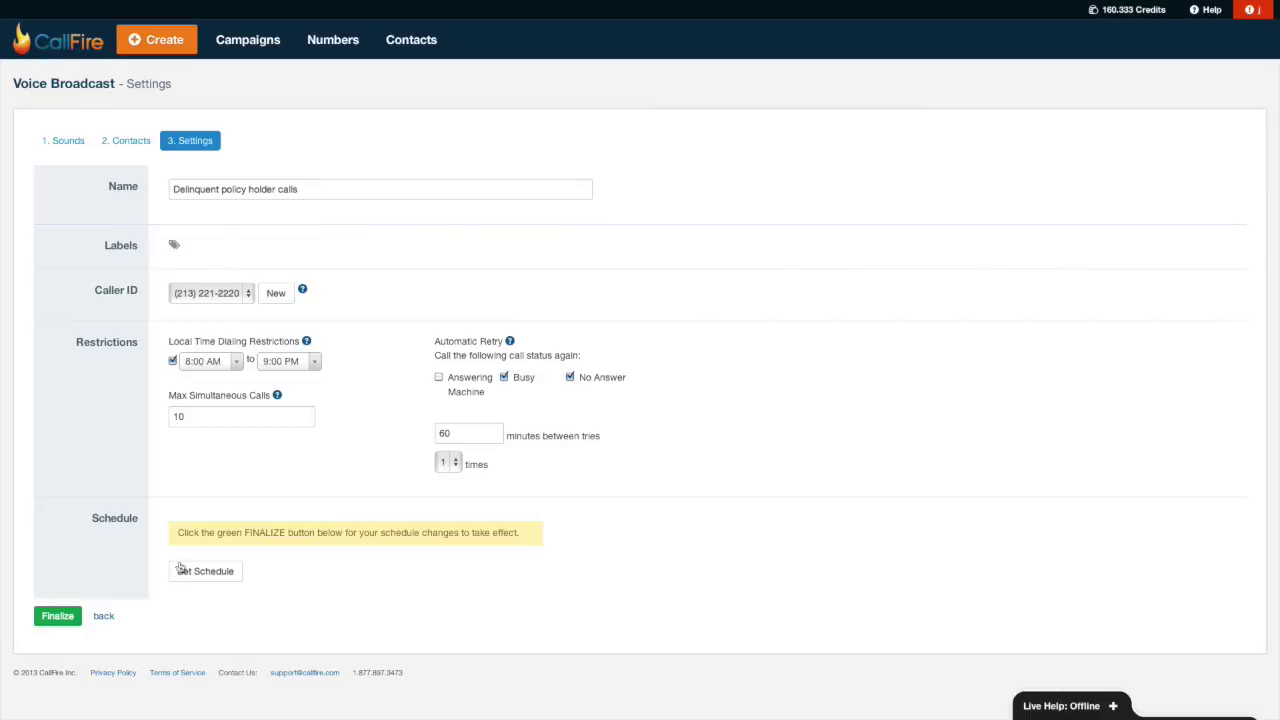
left_click(66, 616)
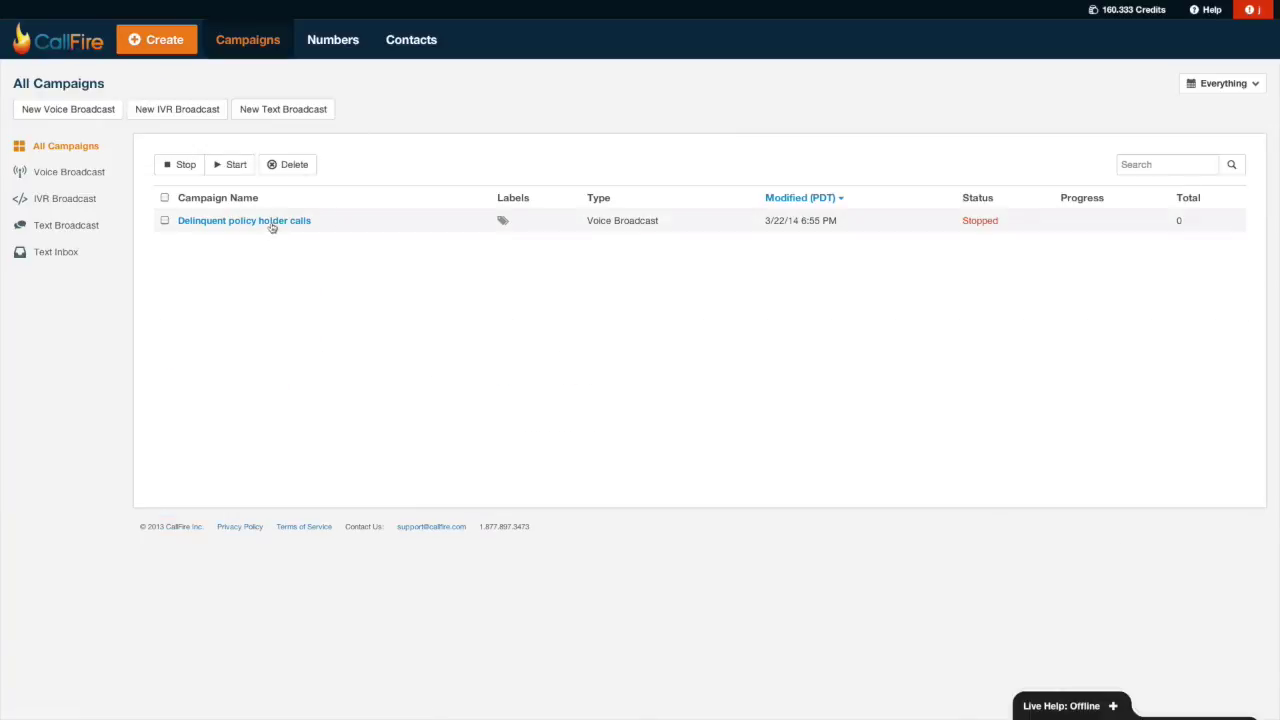
Open the Delinquent policy holder calls campaign and start it running.
left_click(268, 223)
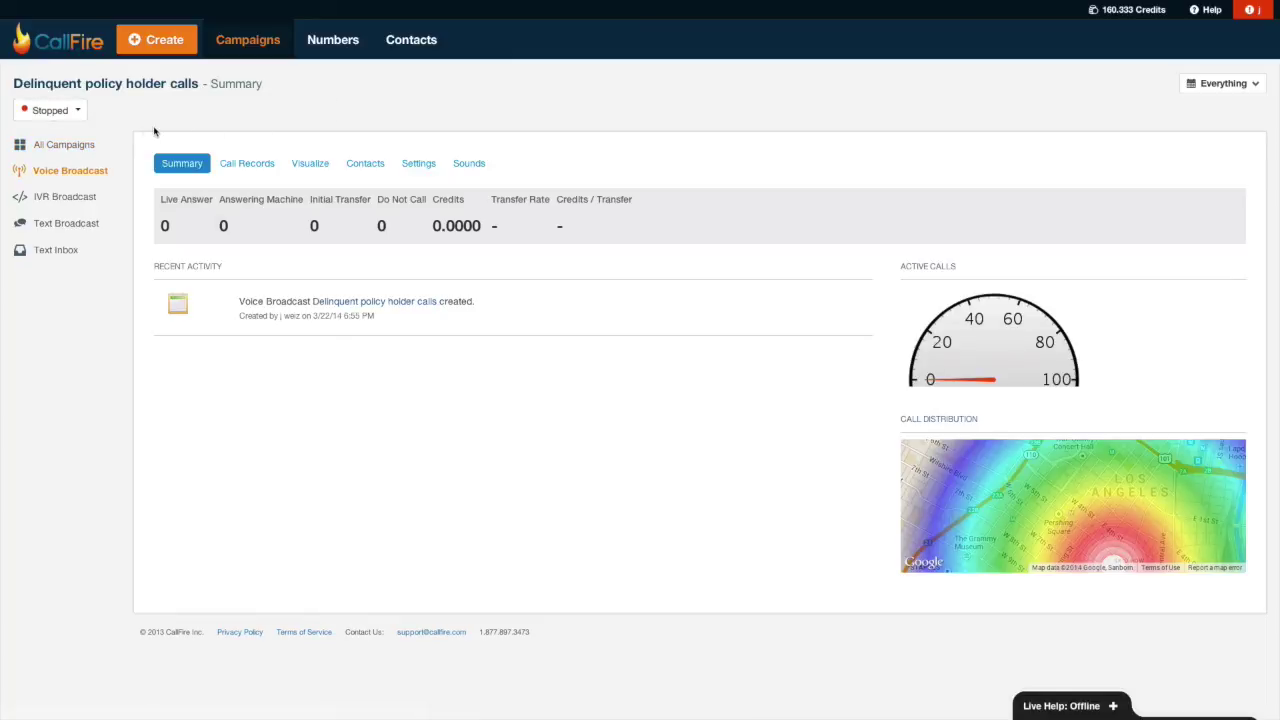
left_click(77, 114)
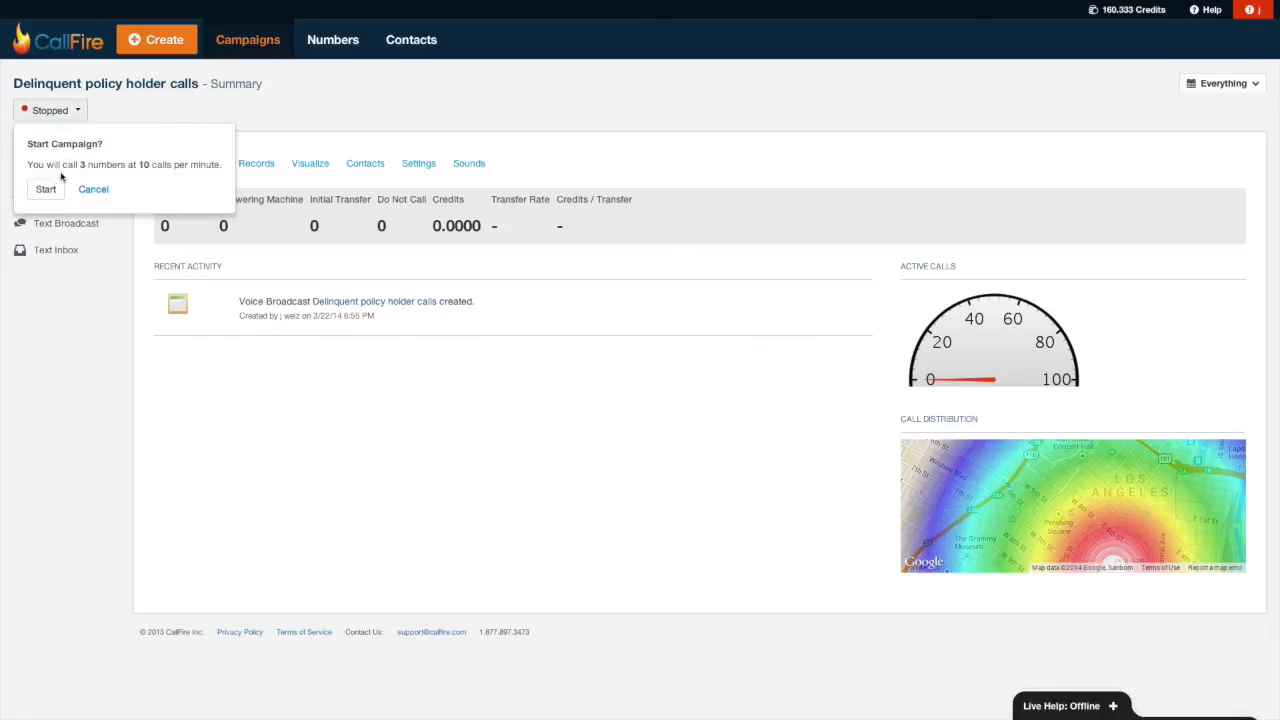
left_click(52, 188)
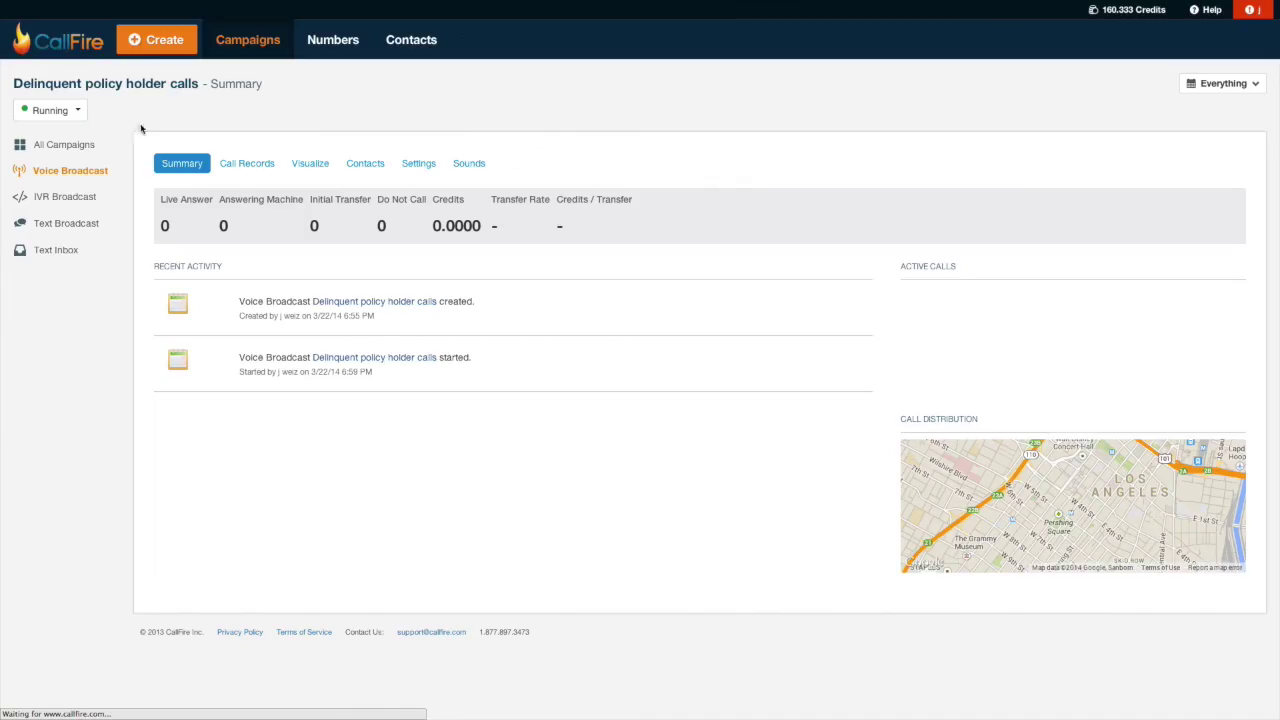
Review the Call Records, Visualize, Contacts, Settings and Sounds tabs, ending on Call Records.
left_click(255, 166)
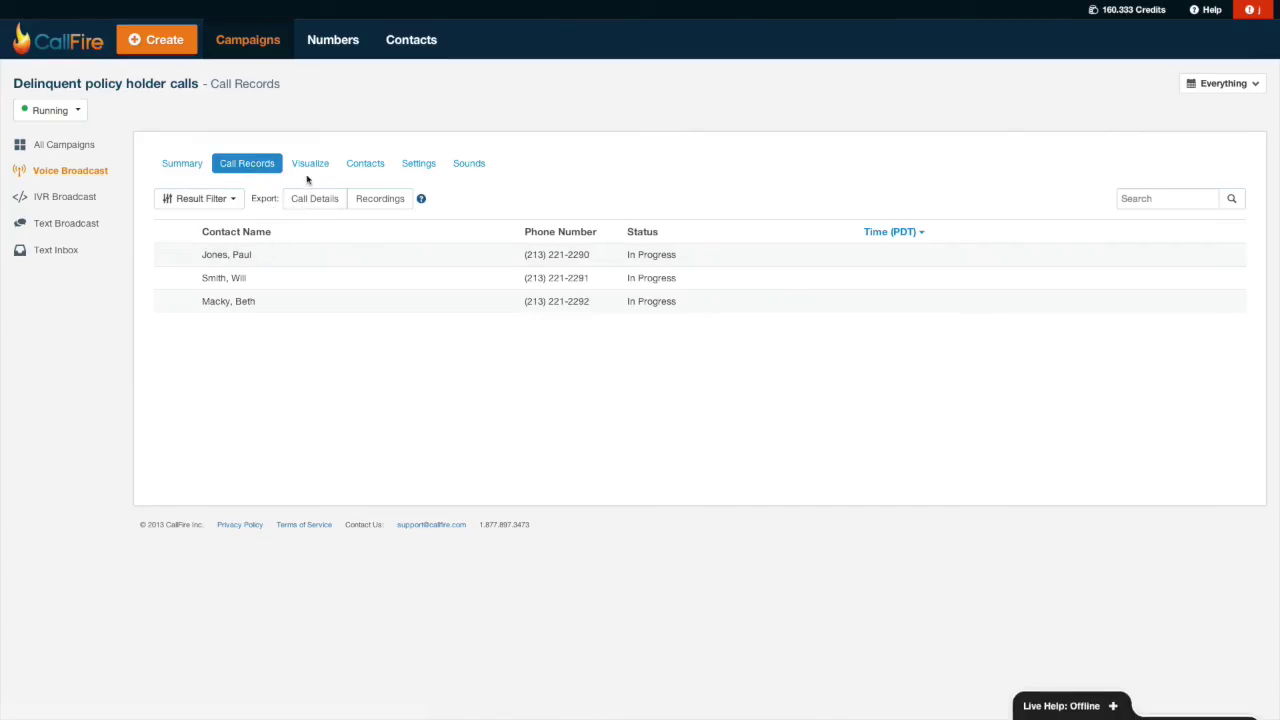
left_click(310, 166)
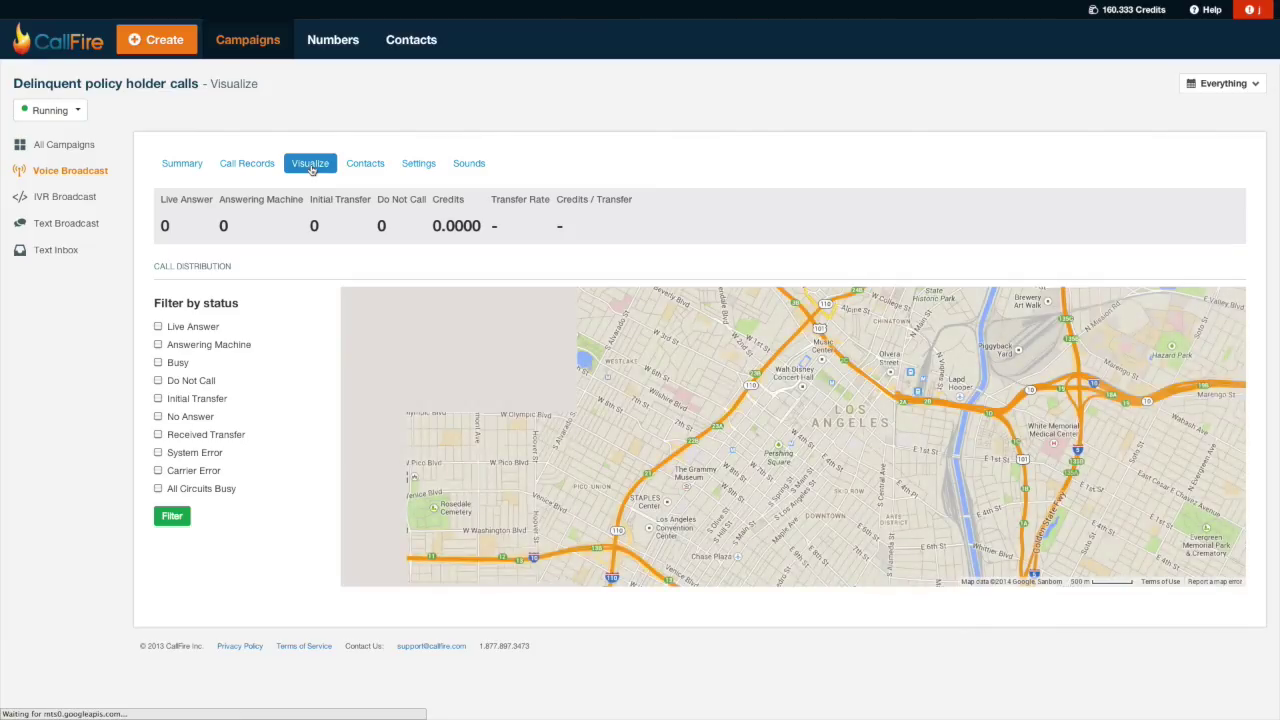
left_click(365, 164)
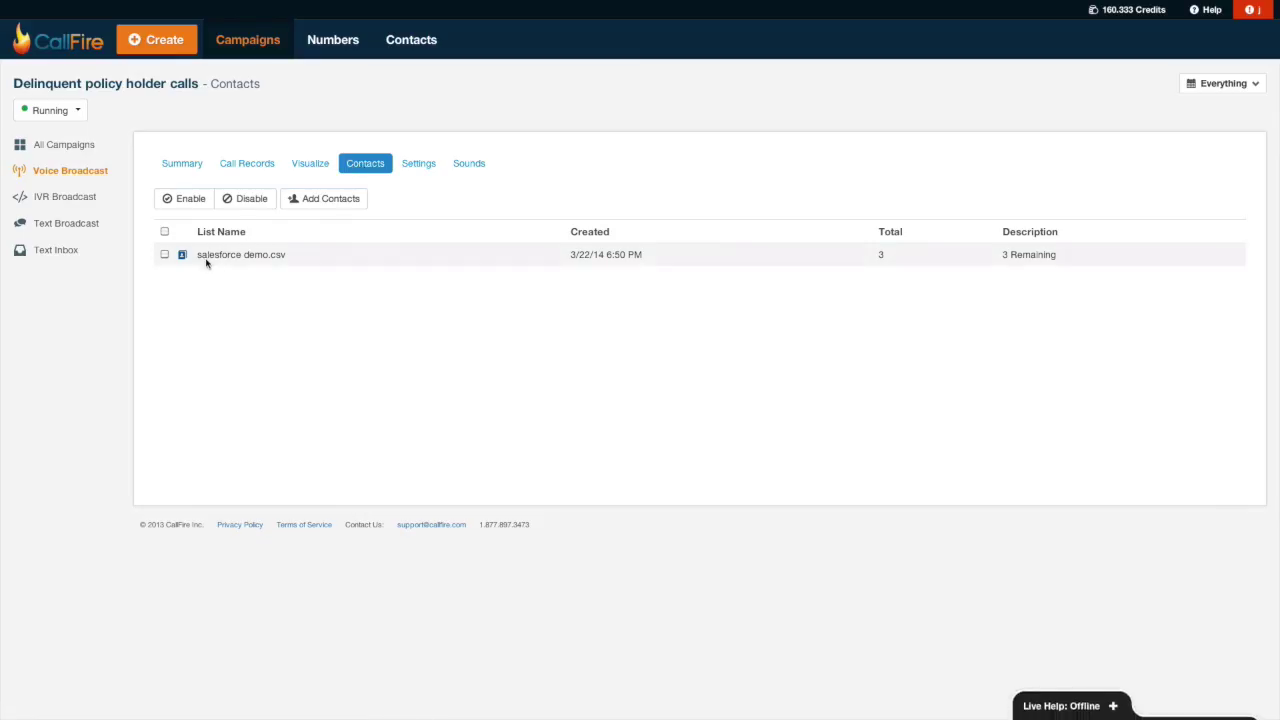
left_click(401, 170)
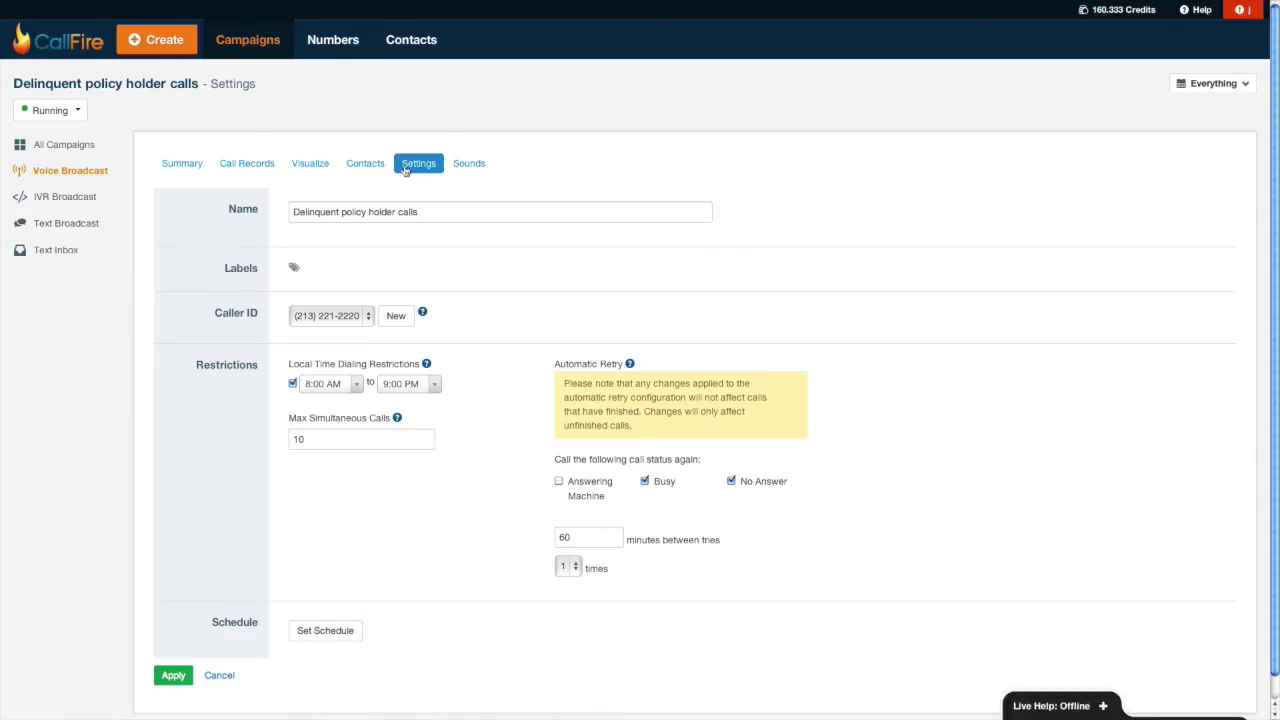
left_click(470, 167)
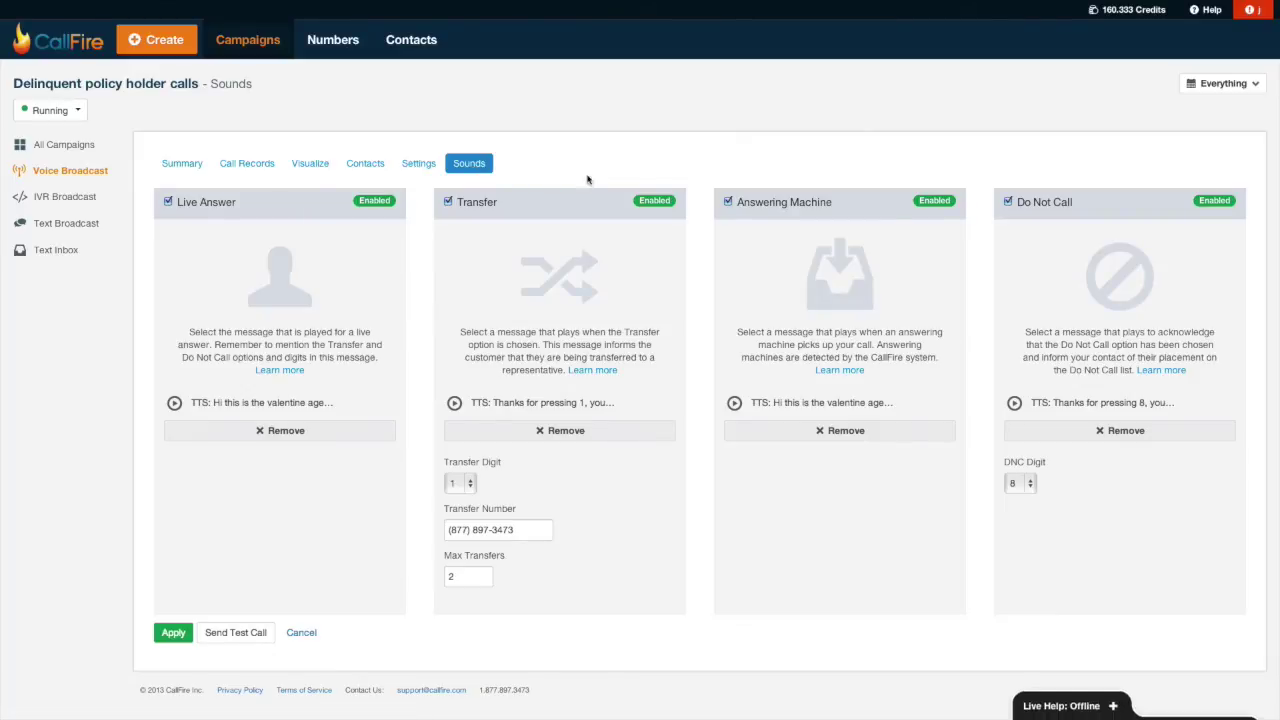
left_click(240, 168)
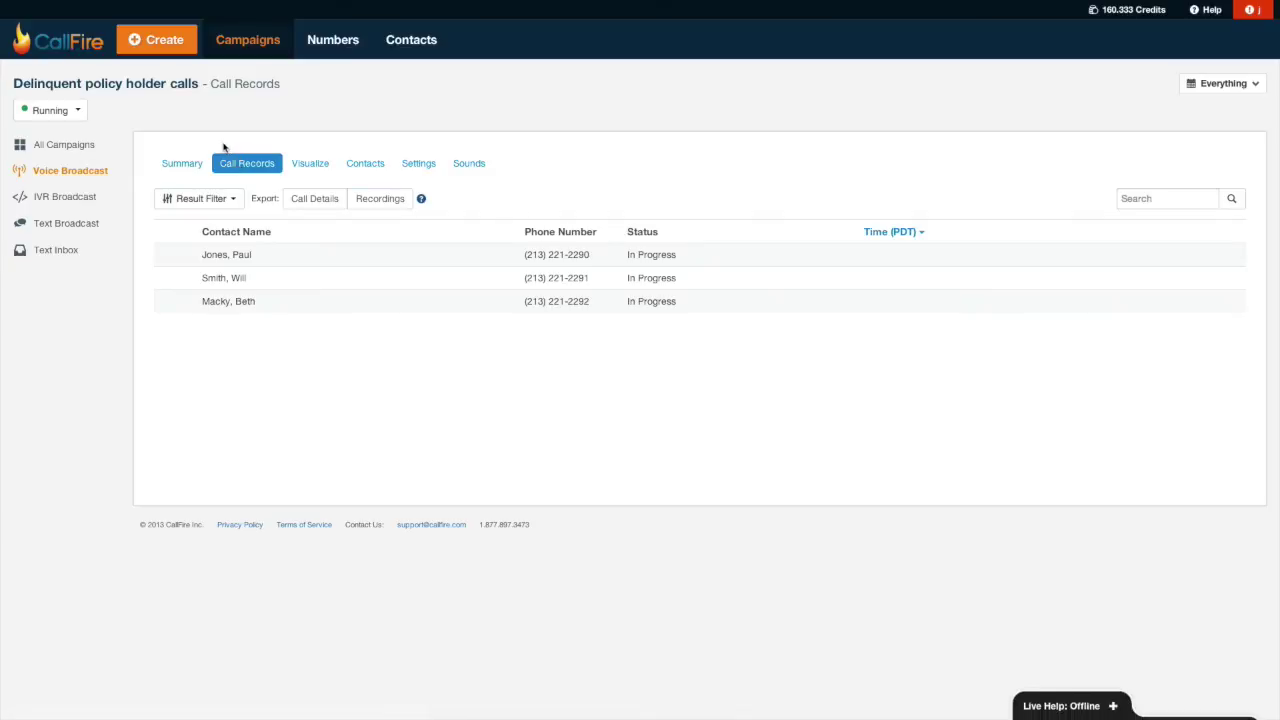
Watch the Call Records tab as the three contact calls progress.
mouse_move(125, 4)
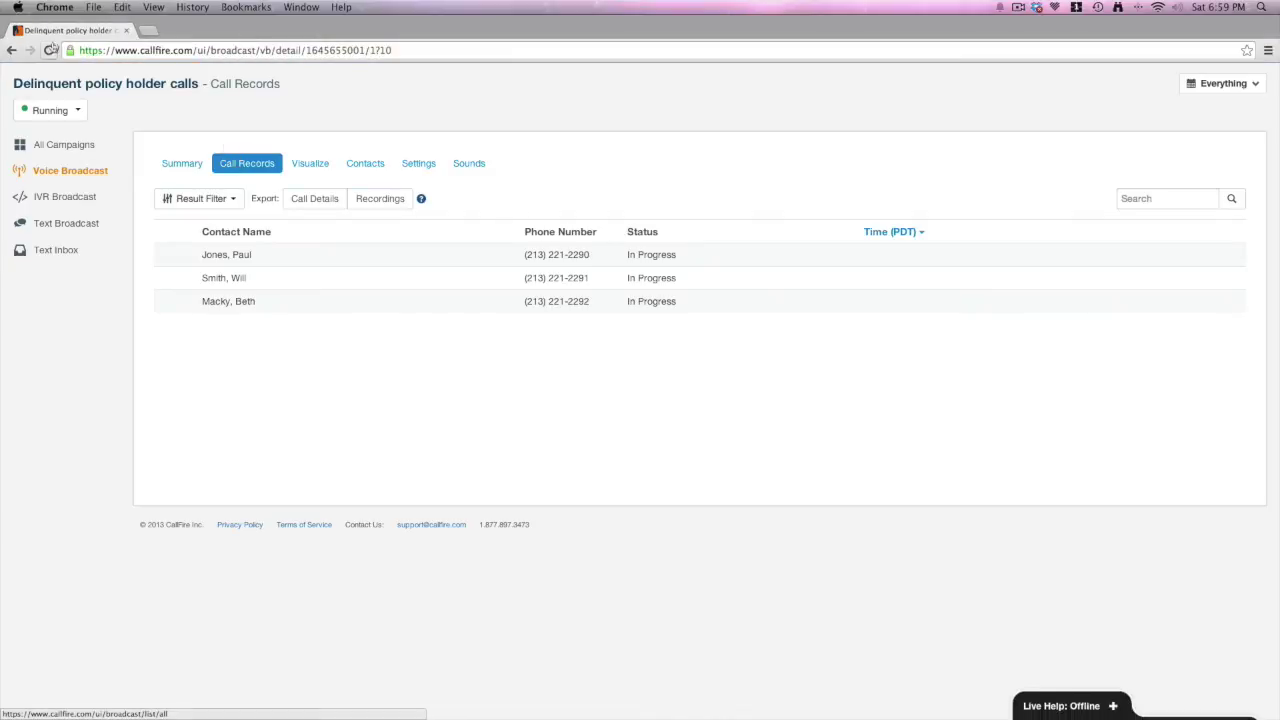